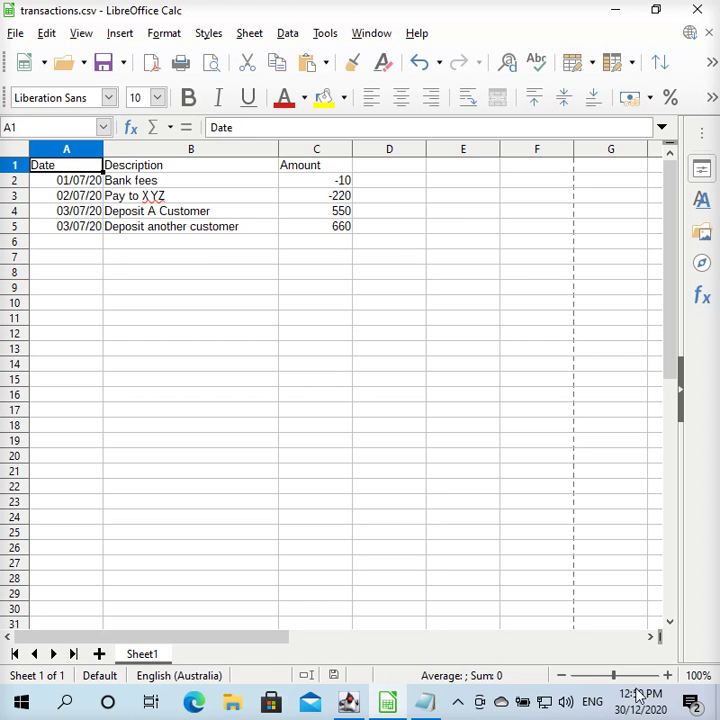
- Examine the Date, Description and Amount column headers and the first transaction date in the sheet
{"action": "left_click", "coordinate": [668, 675]}
{"action": "left_click", "coordinate": [668, 675]}
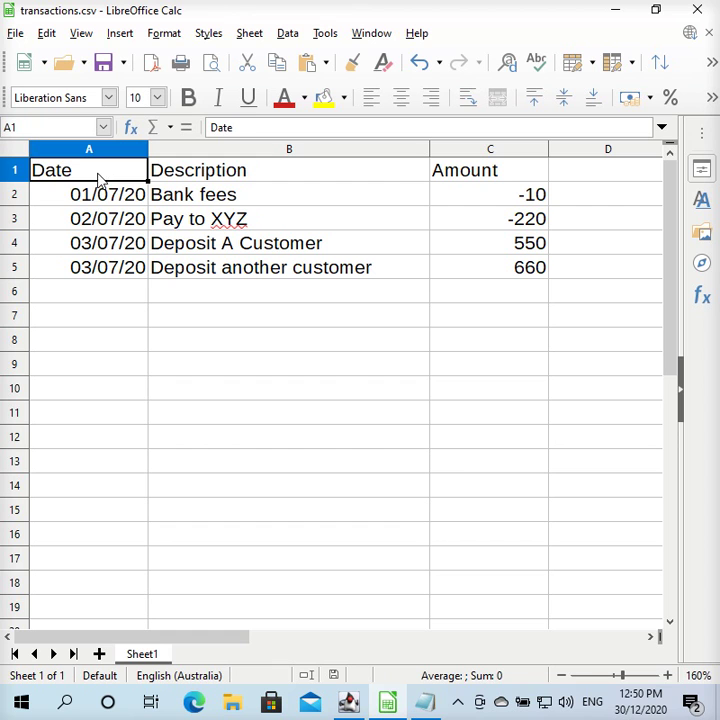
{"action": "left_click", "coordinate": [86, 195]}
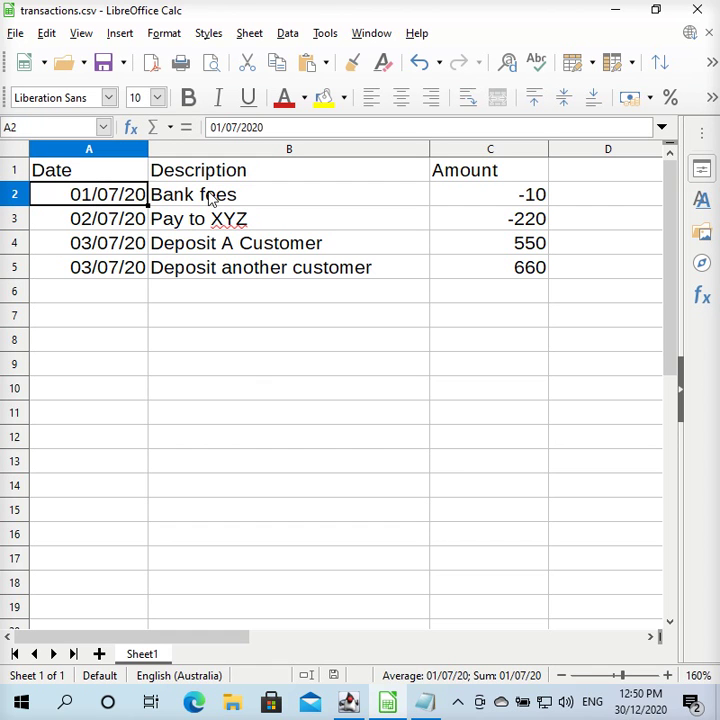
{"action": "left_click", "coordinate": [112, 173]}
{"action": "left_click_drag", "start_coordinate": [112, 173], "coordinate": [444, 169]}
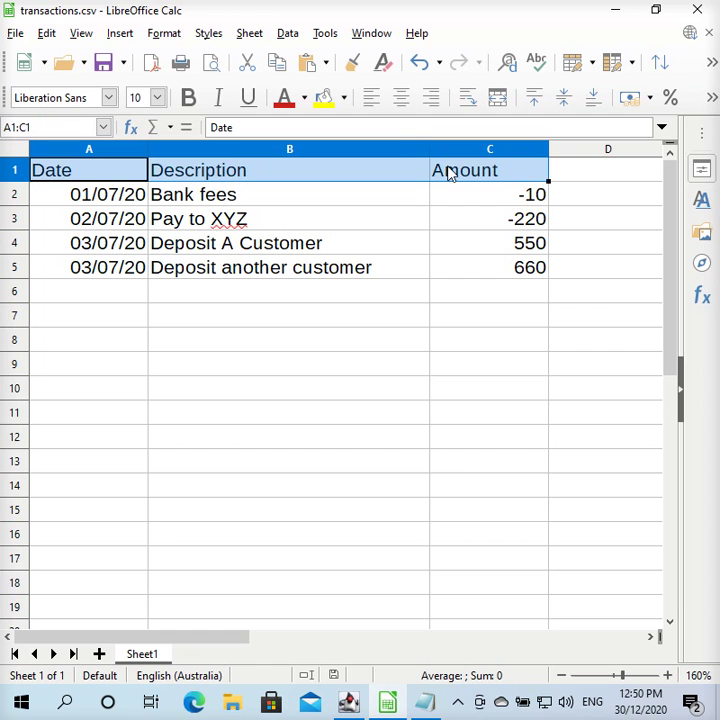
{"action": "left_click", "coordinate": [118, 170]}
{"action": "left_click", "coordinate": [113, 205]}
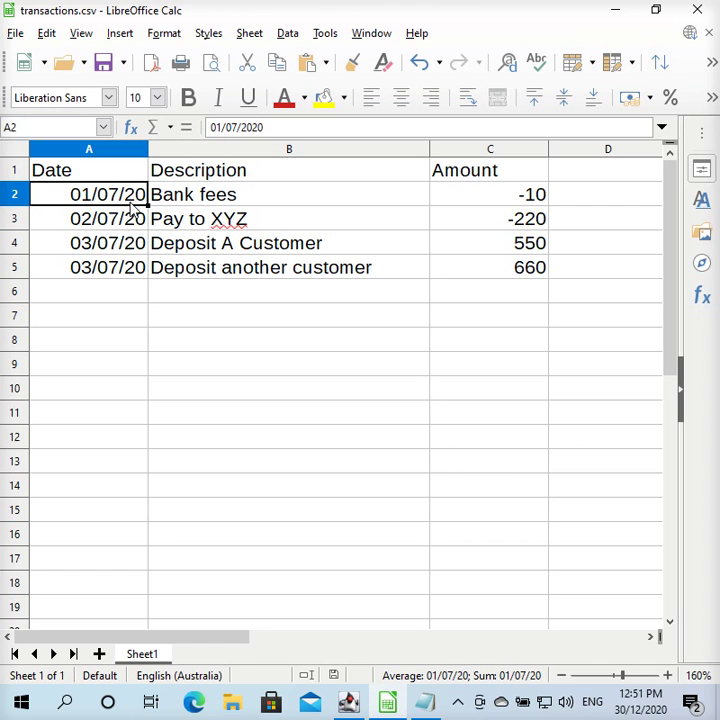
- Enter 2020-07-01 as text in cell A6 as a sample date format and delete it again
{"action": "left_click", "coordinate": [91, 294]}
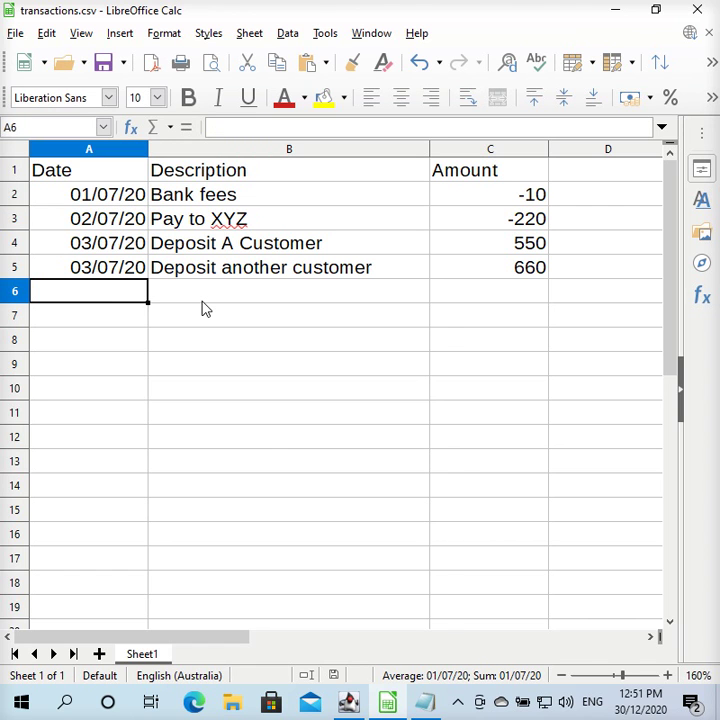
{"action": "type", "text": "'"}
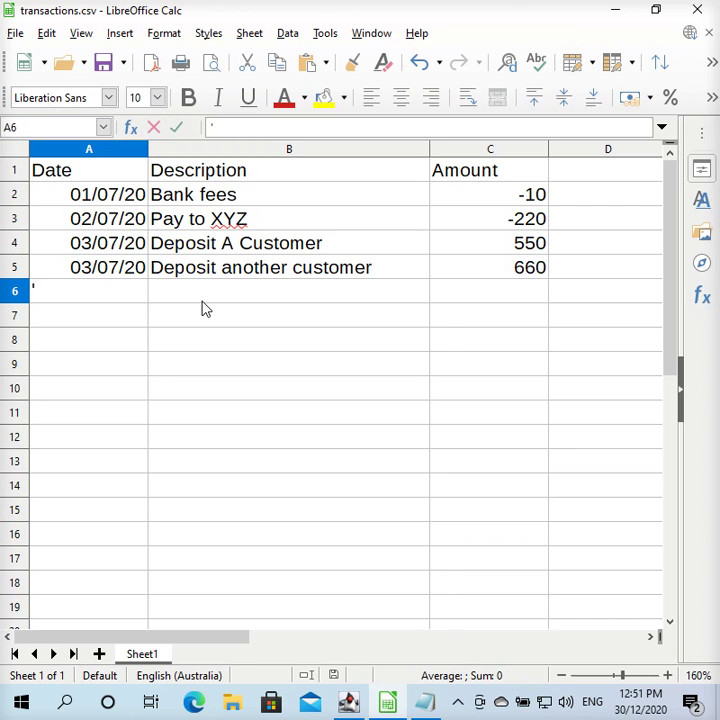
{"action": "type", "text": "2020-"}
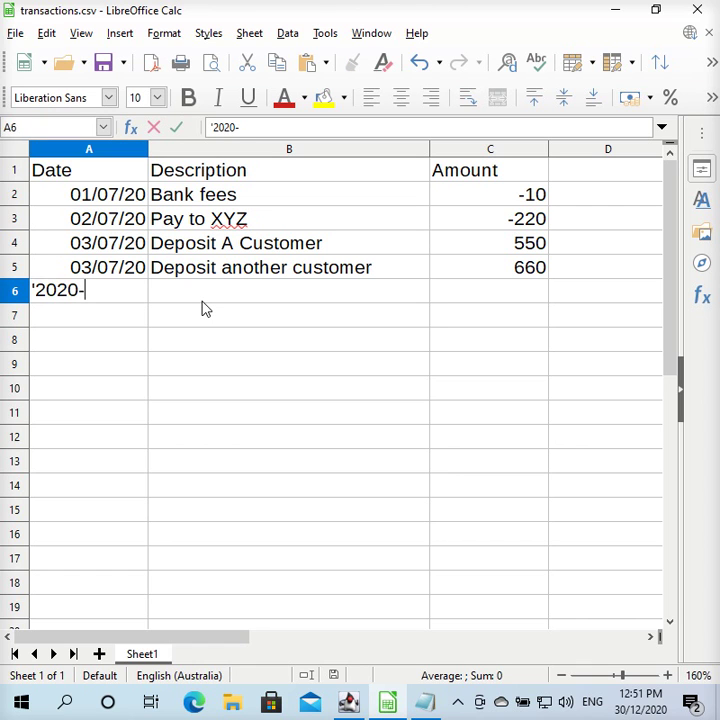
{"action": "type", "text": "07-01"}
{"action": "key", "text": "Return"}
{"action": "key", "text": "Up"}
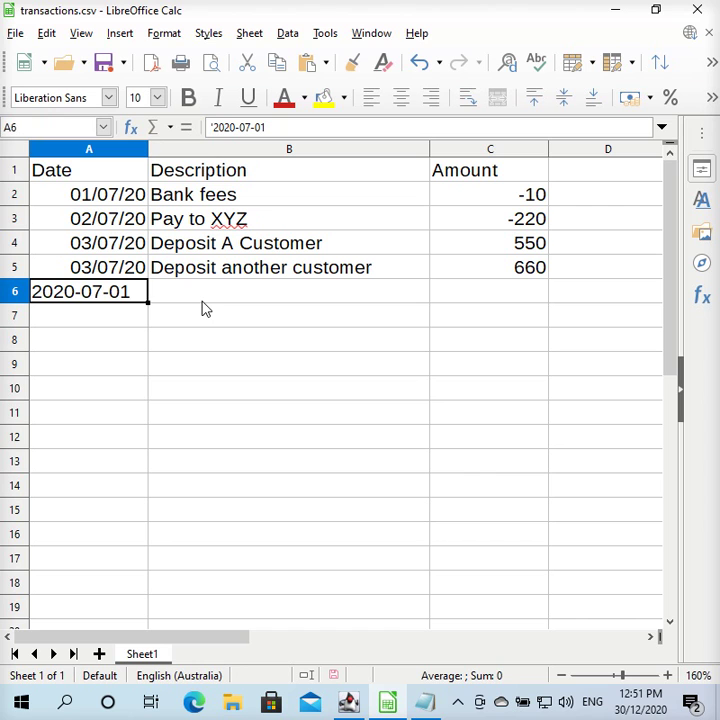
{"action": "key", "text": "Delete"}
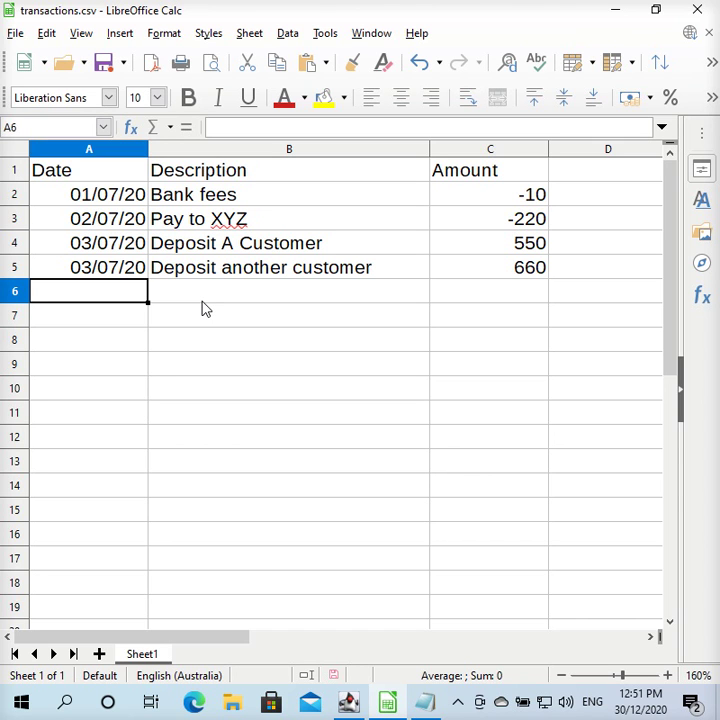
- Review the transaction dates and compare the signs of the fee, payment and deposit values in the Amount column
{"action": "key", "text": "Up"}
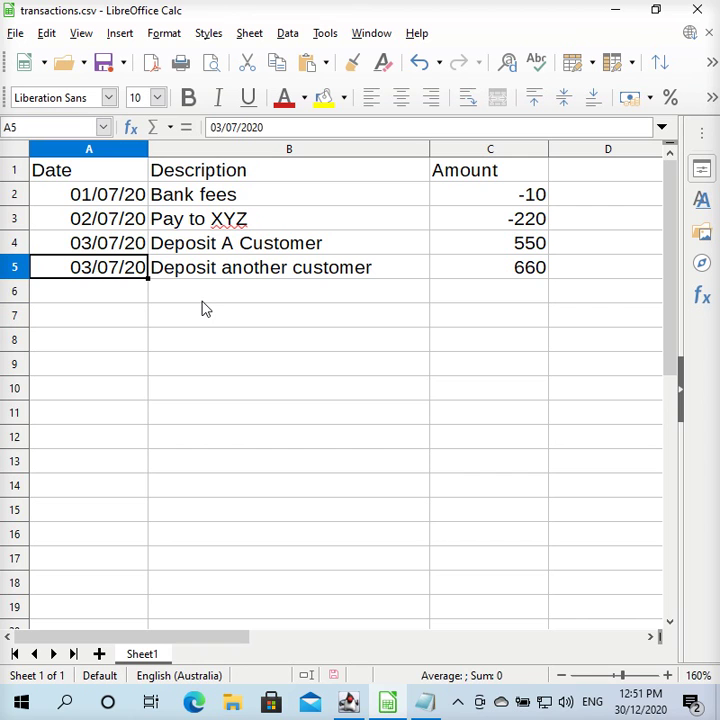
{"action": "key", "text": "Up"}
{"action": "key", "text": "Up"}
{"action": "key", "text": "Up"}
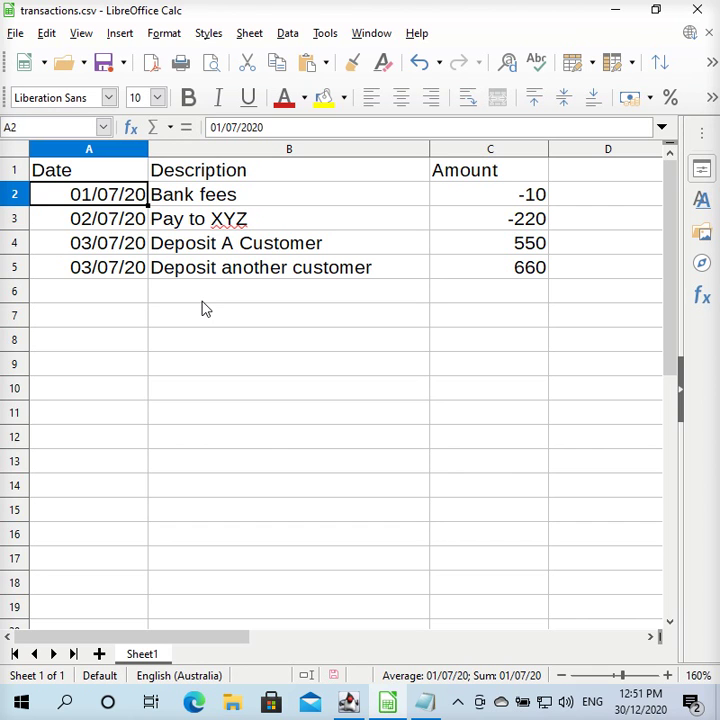
{"action": "left_click", "coordinate": [507, 196]}
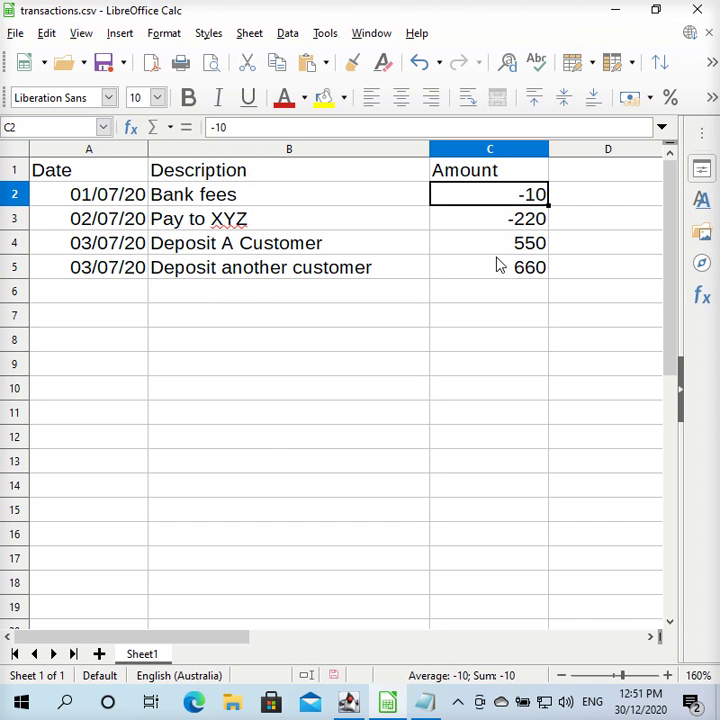
{"action": "left_click", "coordinate": [354, 198]}
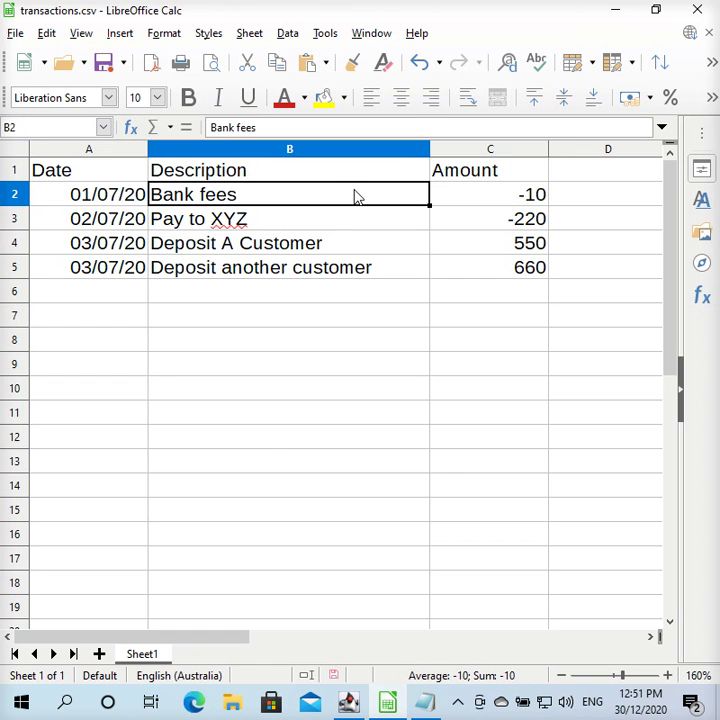
{"action": "left_click", "coordinate": [485, 200]}
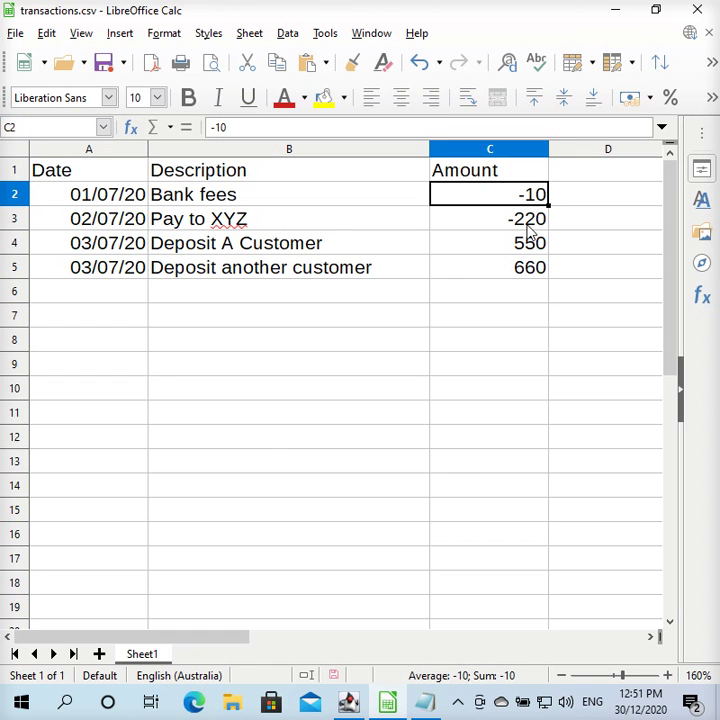
{"action": "left_click", "coordinate": [519, 252]}
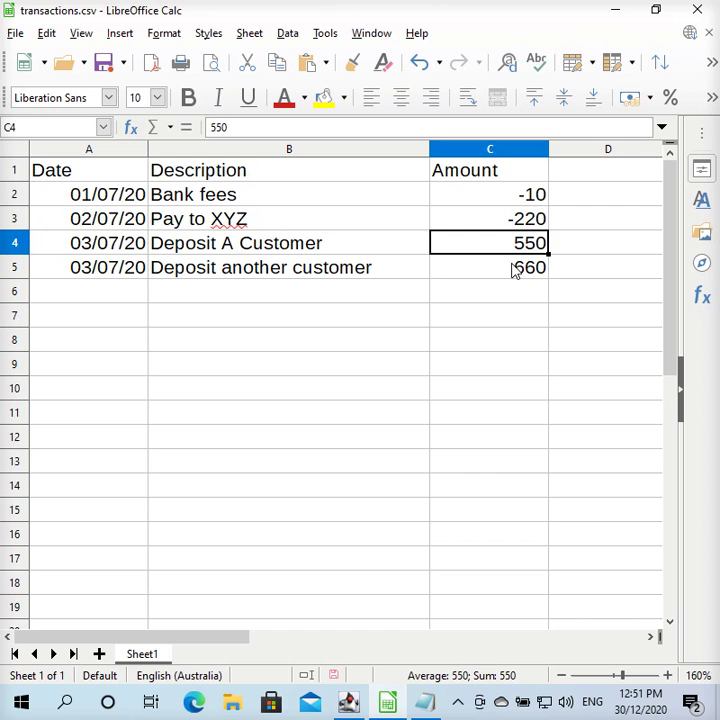
{"action": "left_click", "coordinate": [513, 268]}
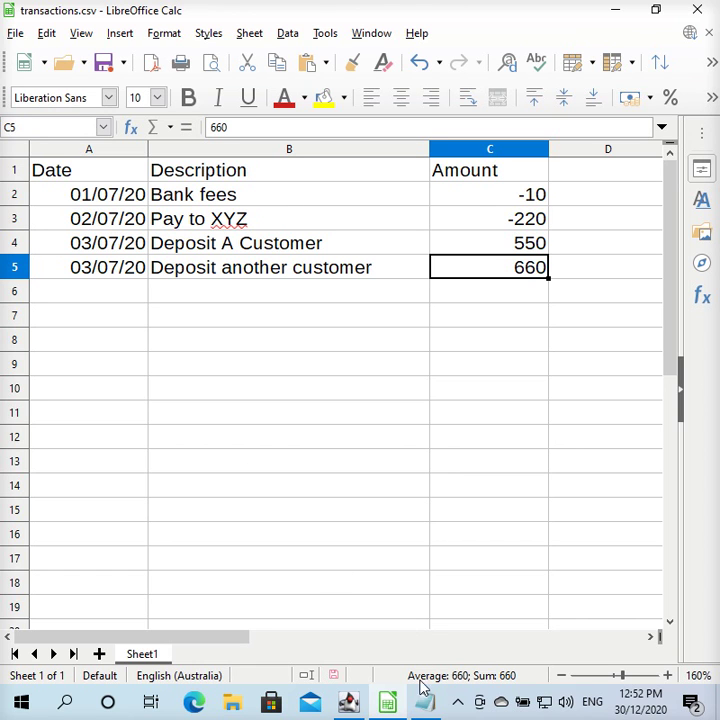
- Switch to Notepad and examine how commas separate the header names and values in the transactions file
{"action": "mouse_move", "coordinate": [424, 706]}
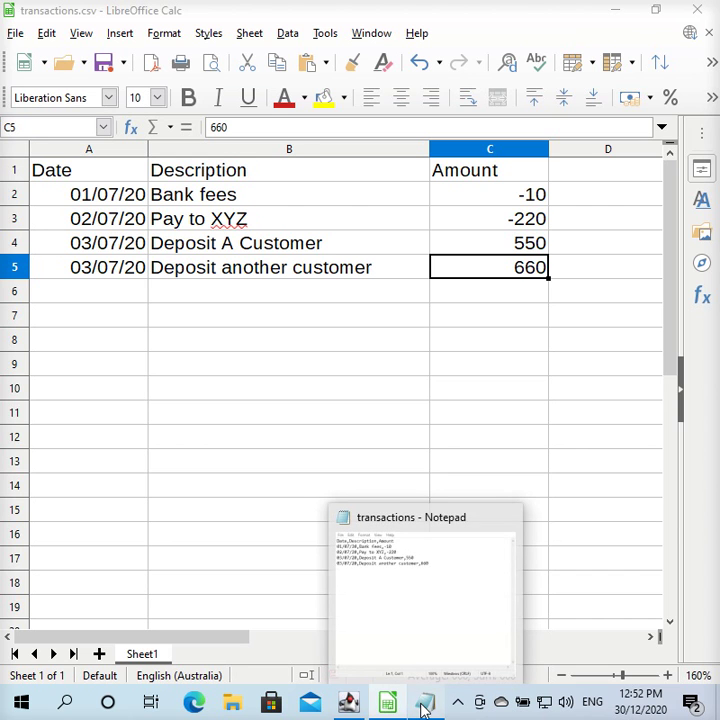
{"action": "left_click", "coordinate": [424, 706]}
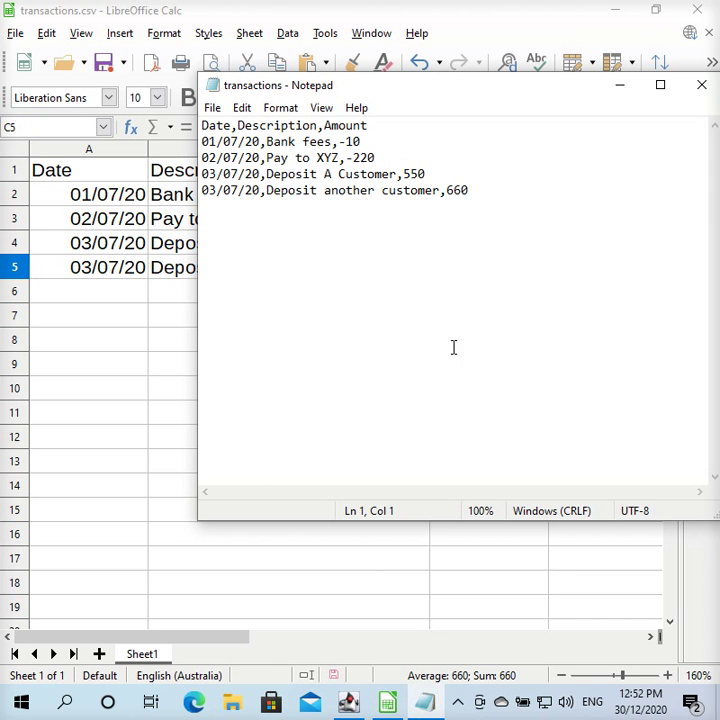
{"action": "left_click", "coordinate": [85, 290]}
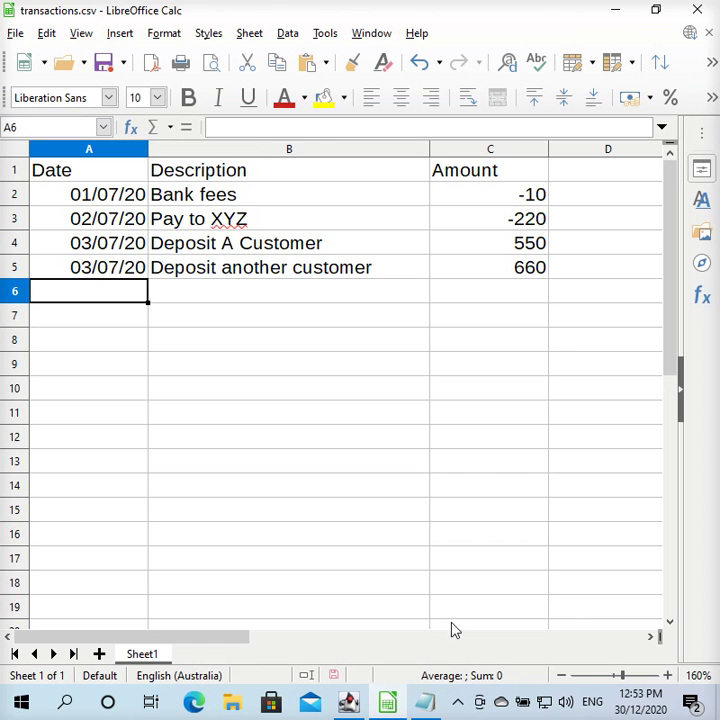
{"action": "left_click", "coordinate": [428, 706]}
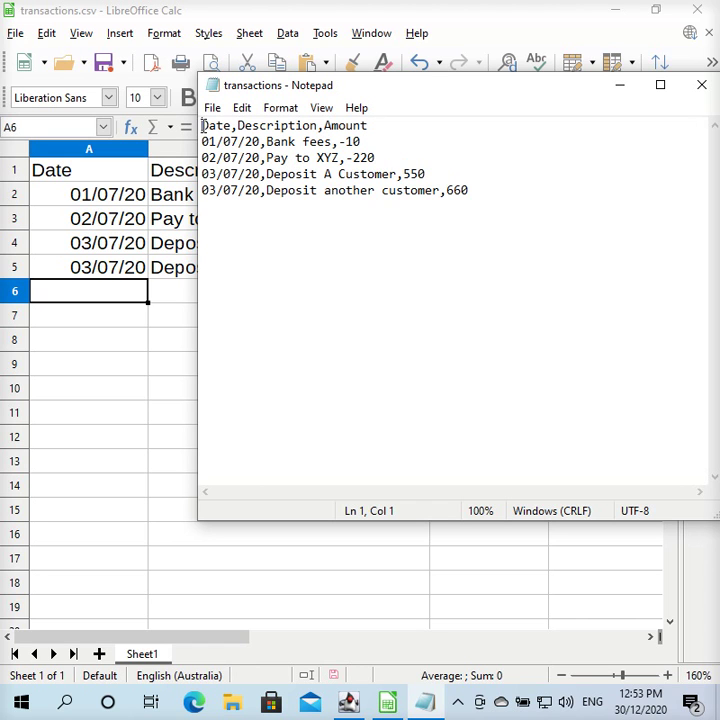
{"action": "left_click_drag", "start_coordinate": [203, 125], "coordinate": [230, 125]}
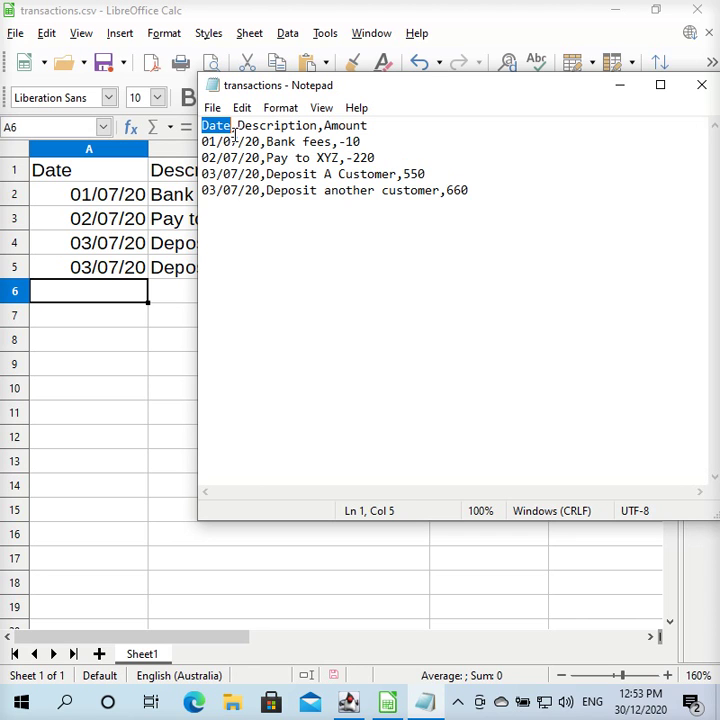
{"action": "left_click", "coordinate": [233, 125]}
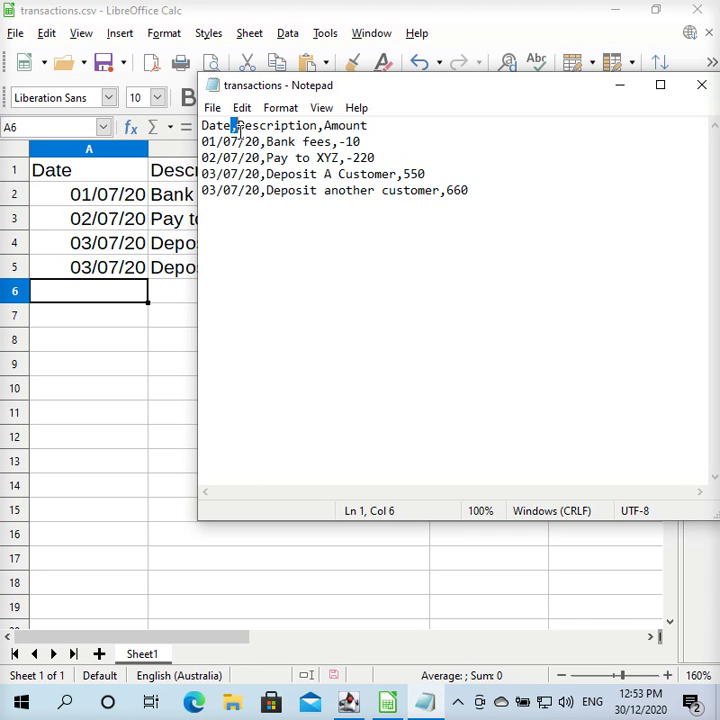
{"action": "double_click", "coordinate": [243, 130]}
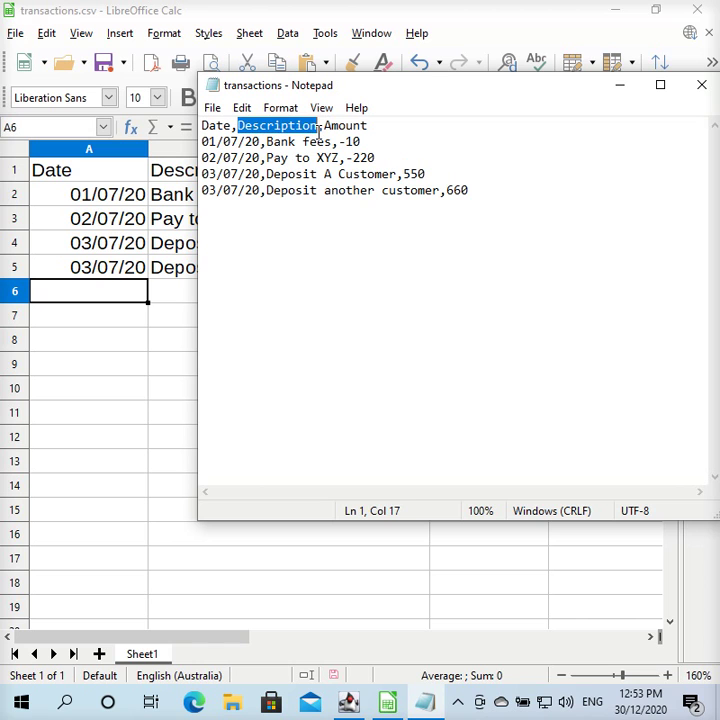
{"action": "left_click", "coordinate": [487, 222]}
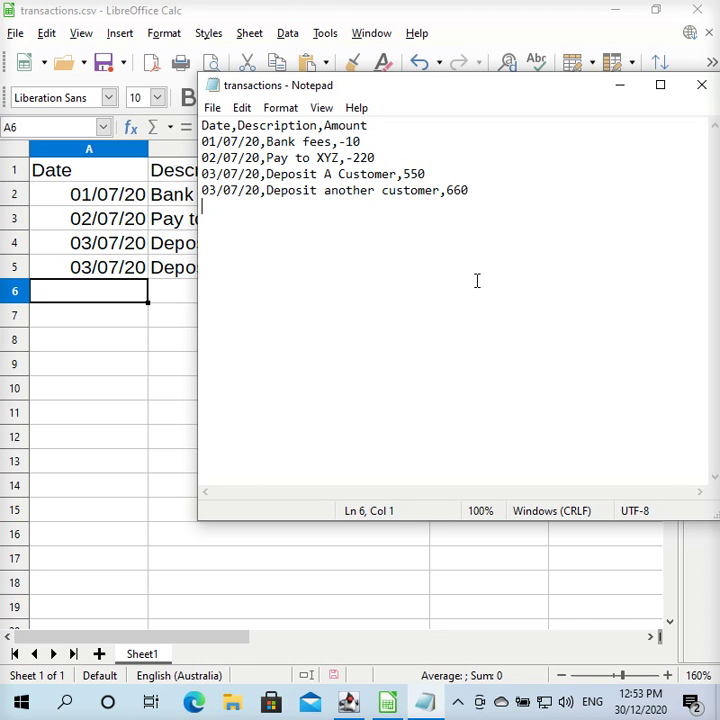
{"action": "left_click", "coordinate": [627, 87]}
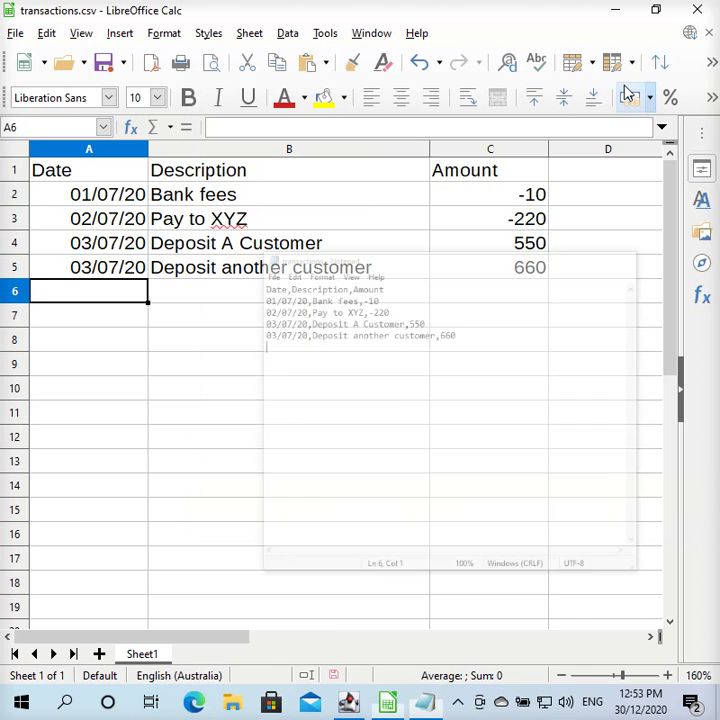
- Switch to FAS 3 Desktop and load the transactions CSV file from the Desktop folder through the import csv data worksheet
{"action": "left_click", "coordinate": [619, 12]}
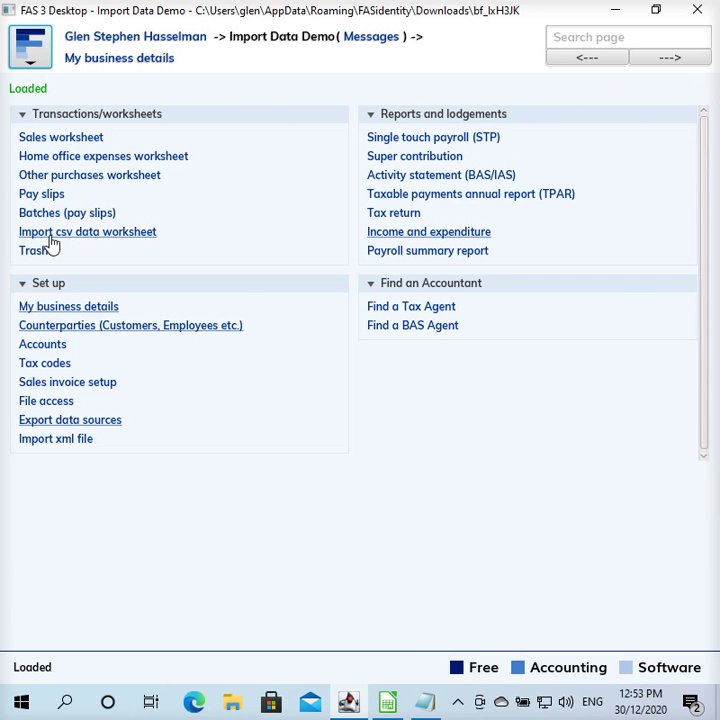
{"action": "left_click", "coordinate": [93, 242]}
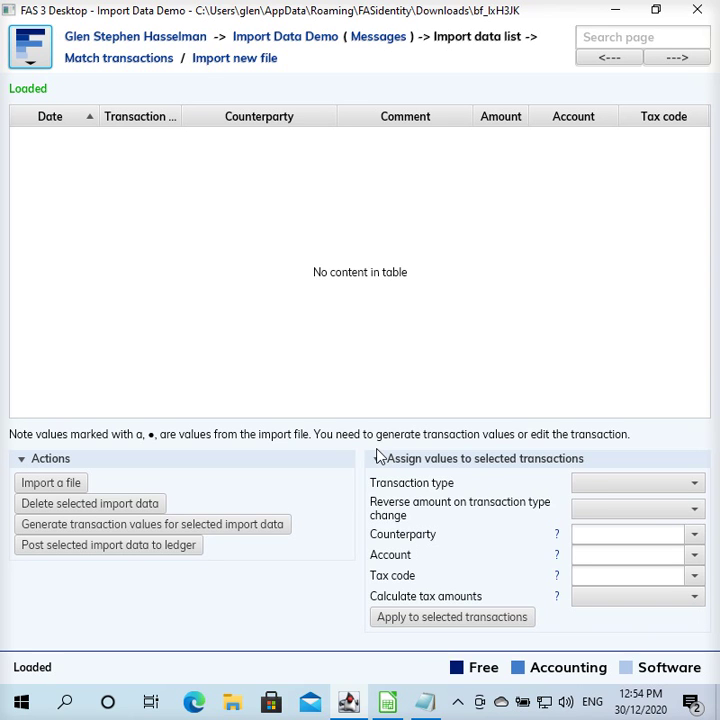
{"action": "left_click", "coordinate": [76, 488]}
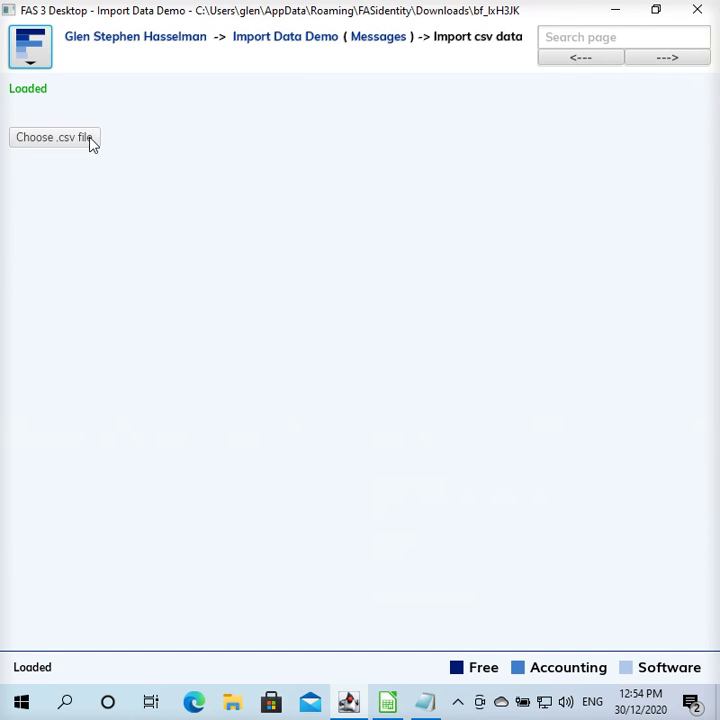
{"action": "left_click", "coordinate": [97, 147]}
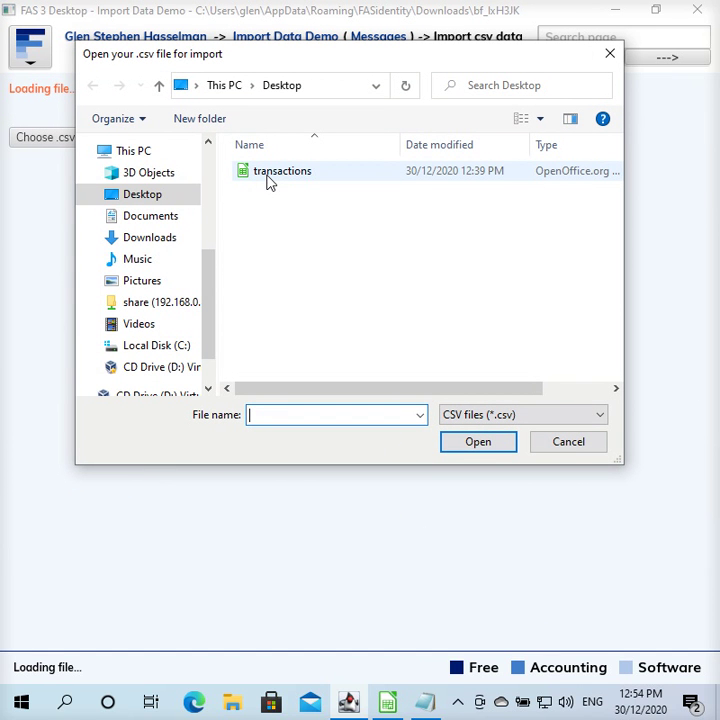
{"action": "left_click", "coordinate": [268, 181]}
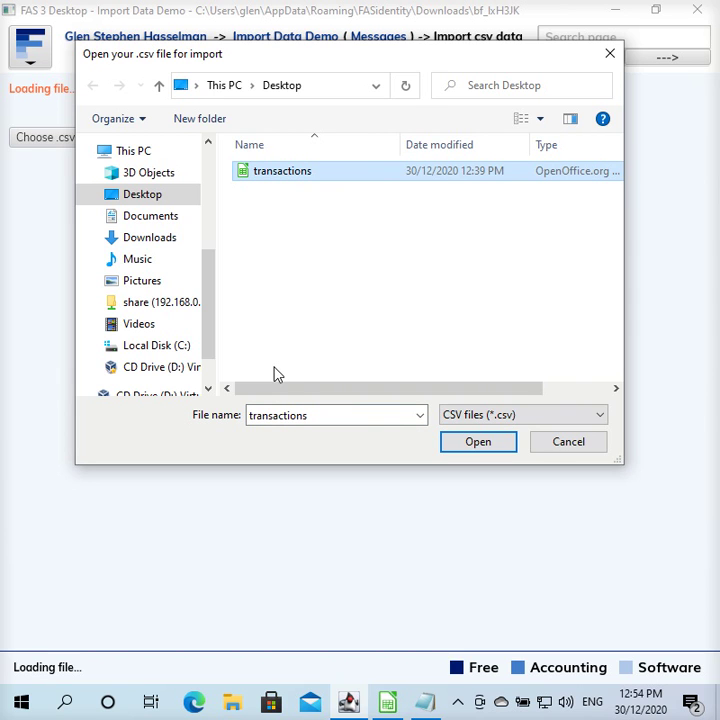
{"action": "left_click", "coordinate": [485, 446]}
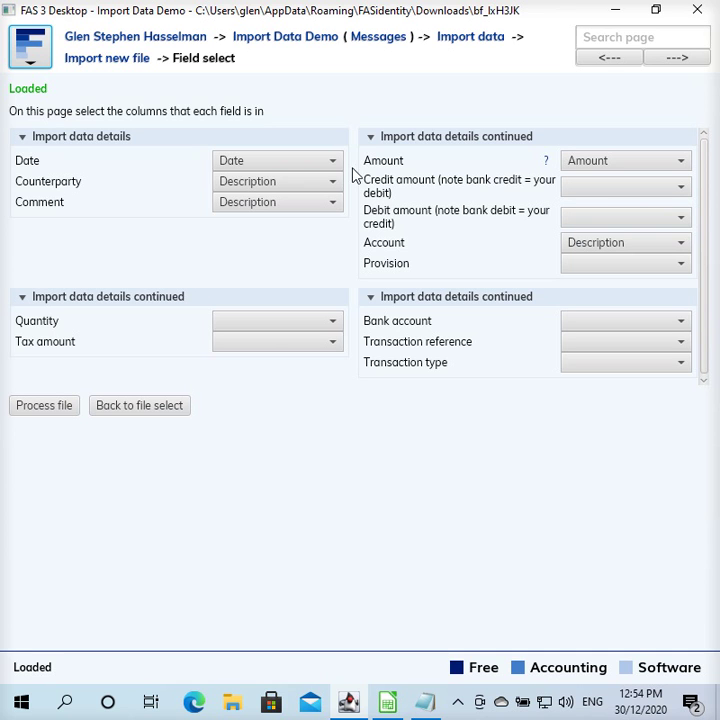
- Review the available columns for the import's Date field and map it to the file's Date column
{"action": "left_click", "coordinate": [260, 168]}
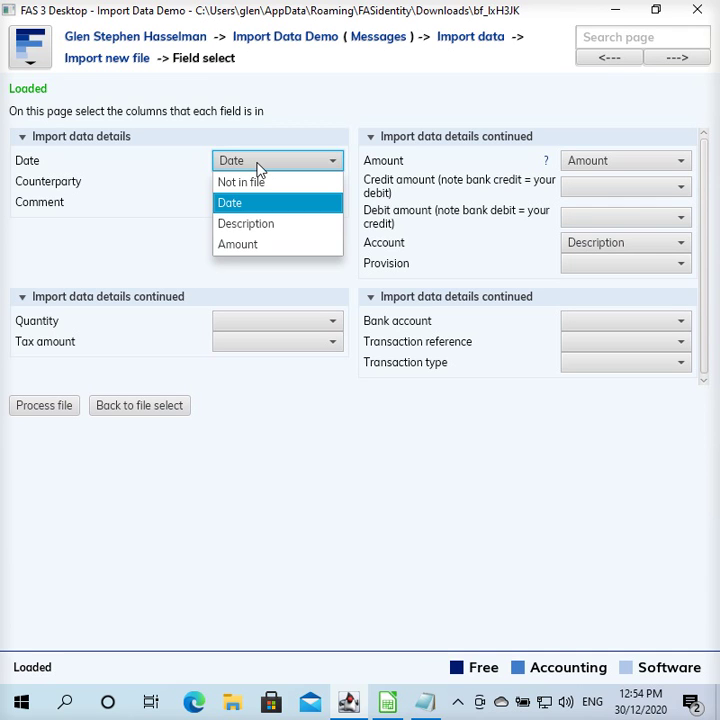
{"action": "left_click", "coordinate": [258, 168]}
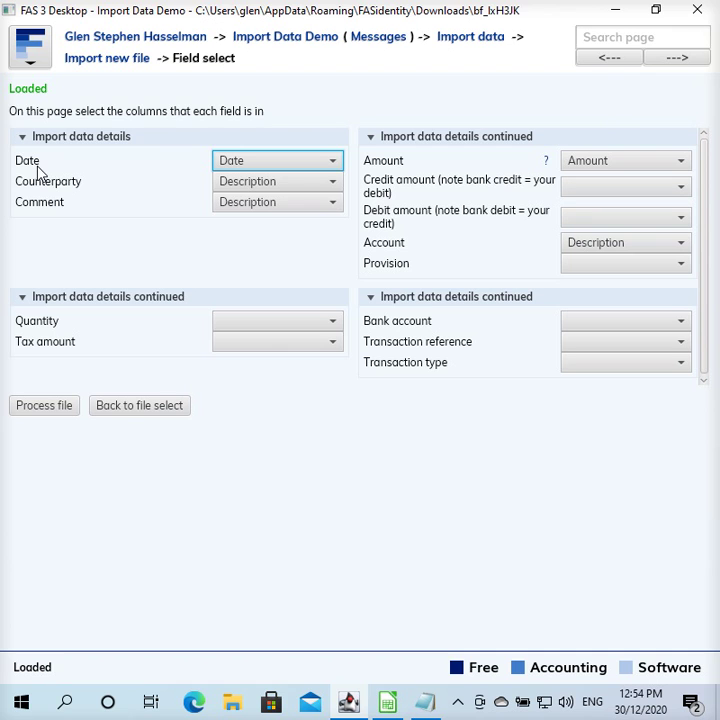
{"action": "left_click", "coordinate": [264, 165]}
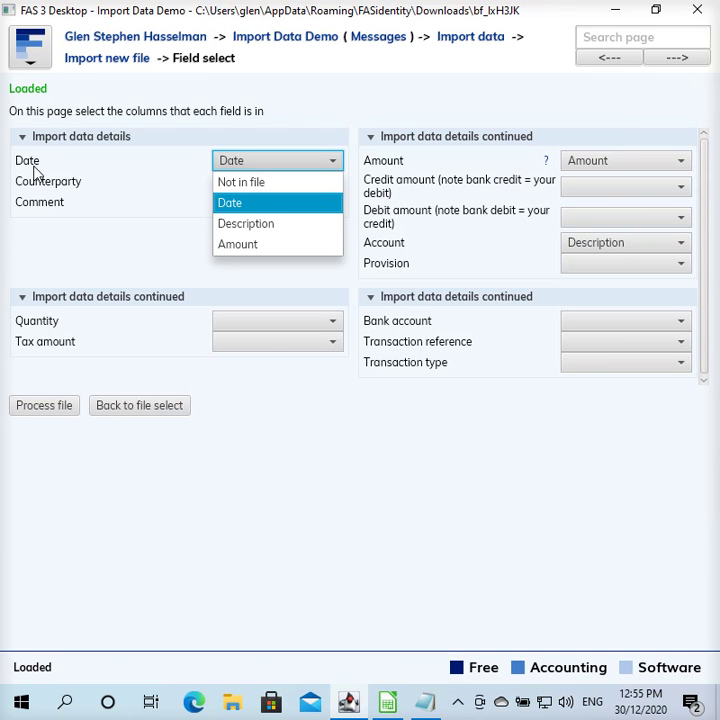
{"action": "left_click", "coordinate": [231, 208]}
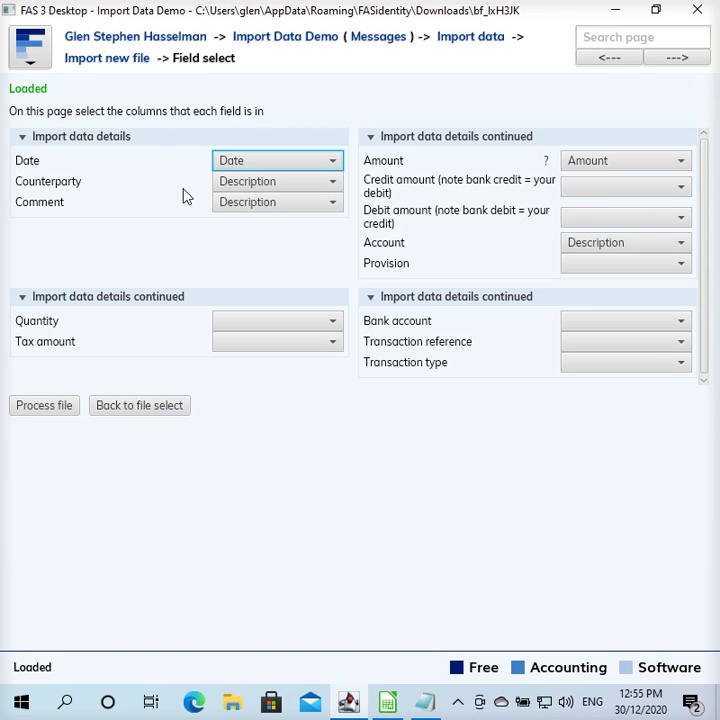
- Map both the Counterparty and Comment import fields to the file's Description column
{"action": "left_click", "coordinate": [241, 186]}
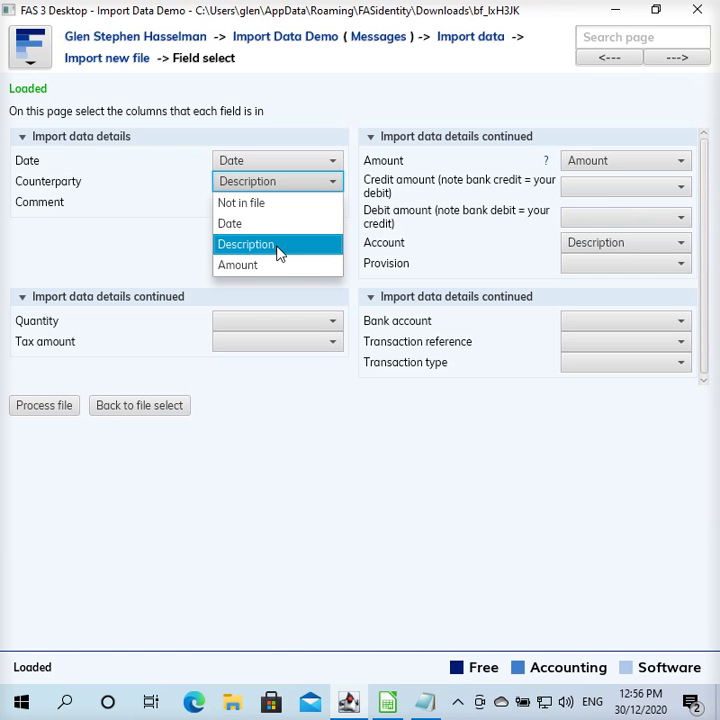
{"action": "left_click", "coordinate": [279, 249]}
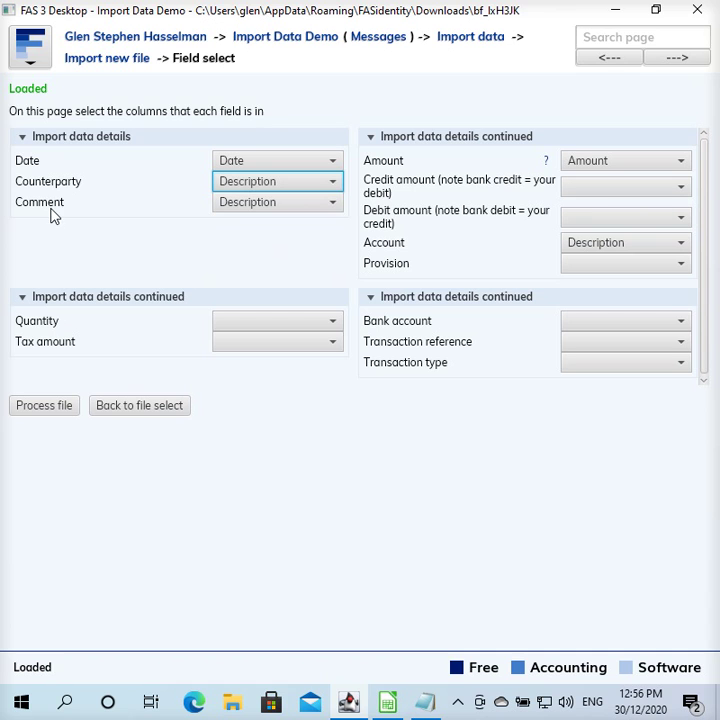
{"action": "left_click", "coordinate": [243, 206]}
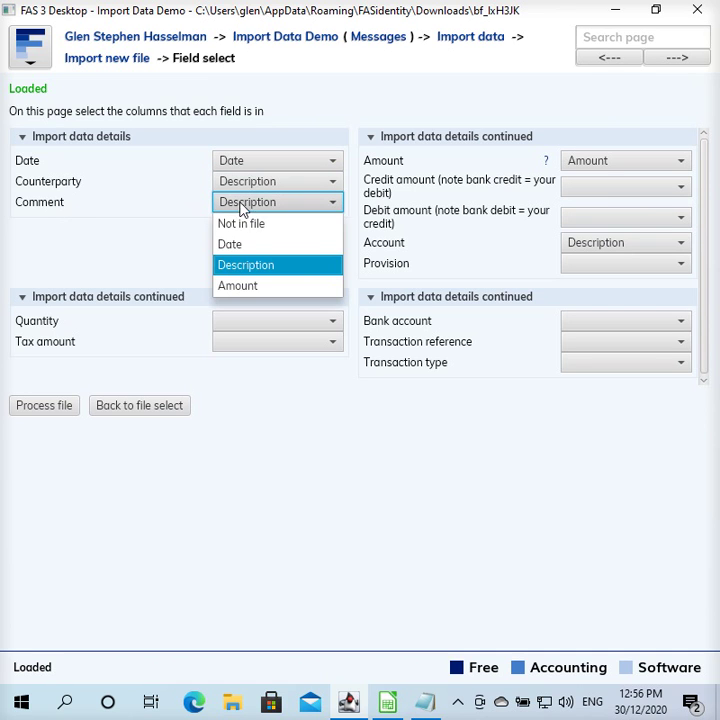
{"action": "left_click", "coordinate": [236, 267]}
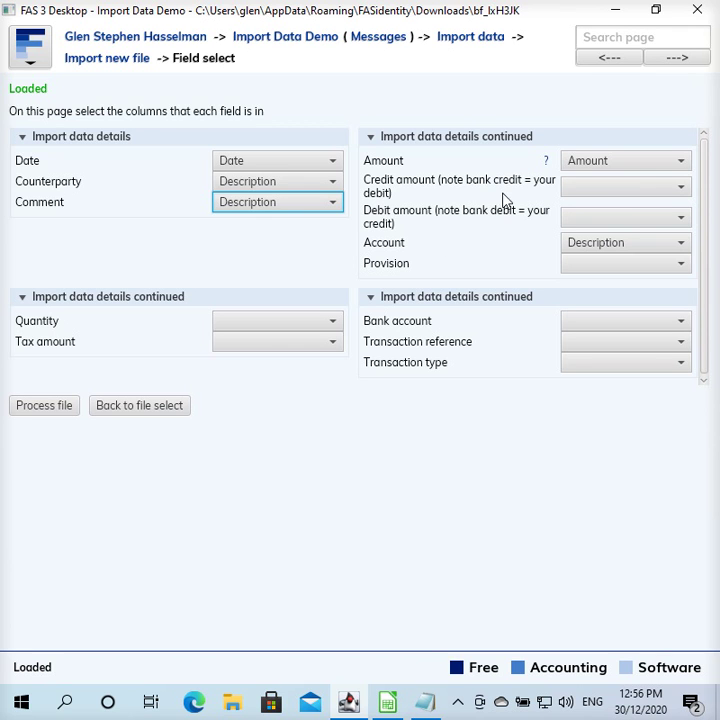
- Map the Amount field to the file's Amount column and check the columns available for the Credit amount field
{"action": "left_click", "coordinate": [593, 166]}
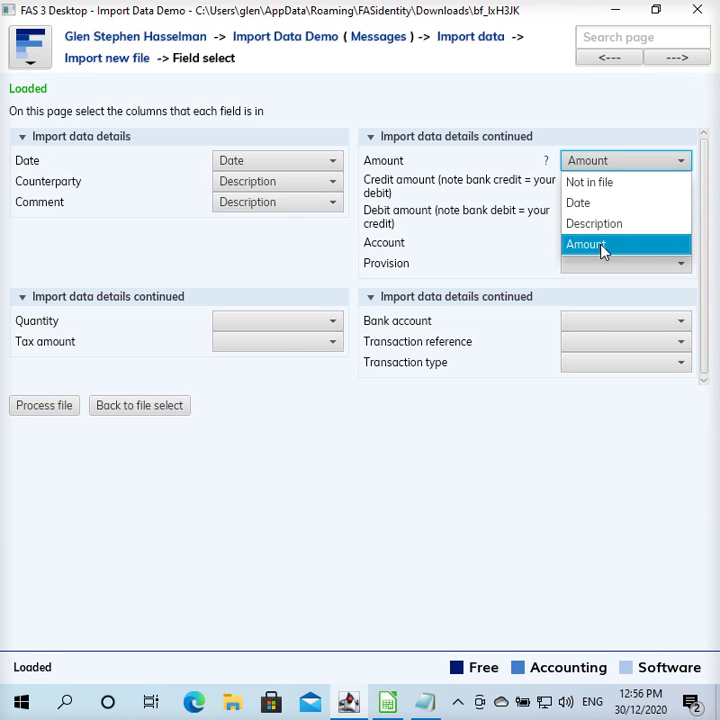
{"action": "left_click", "coordinate": [625, 163]}
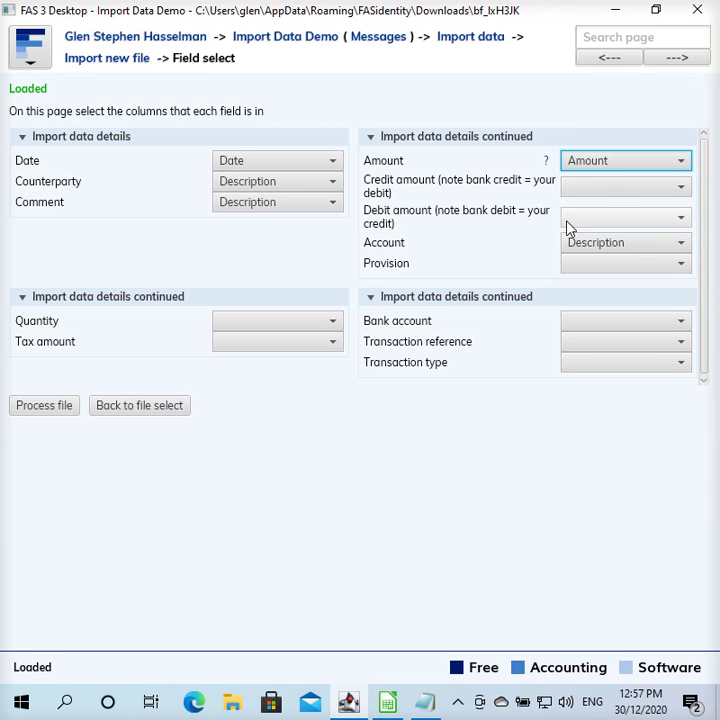
{"action": "left_click", "coordinate": [611, 190]}
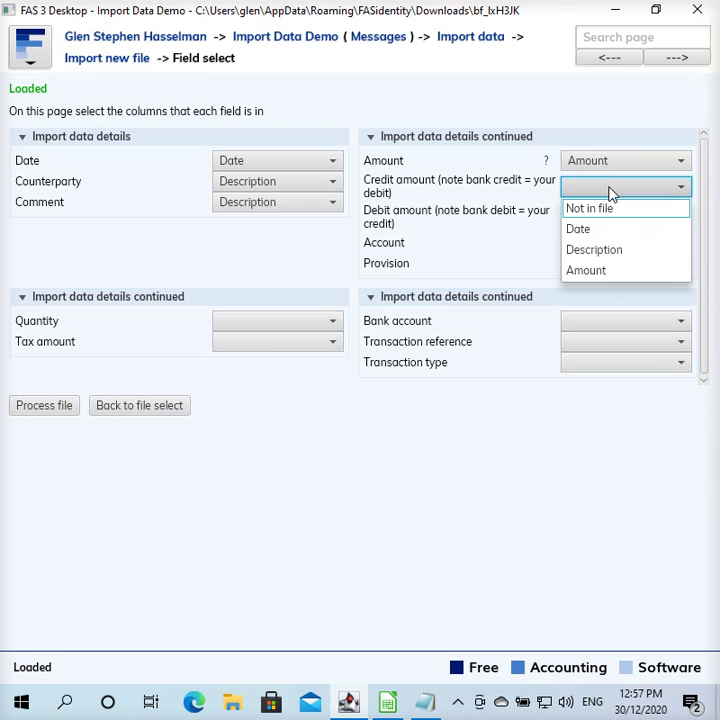
{"action": "left_click", "coordinate": [611, 190]}
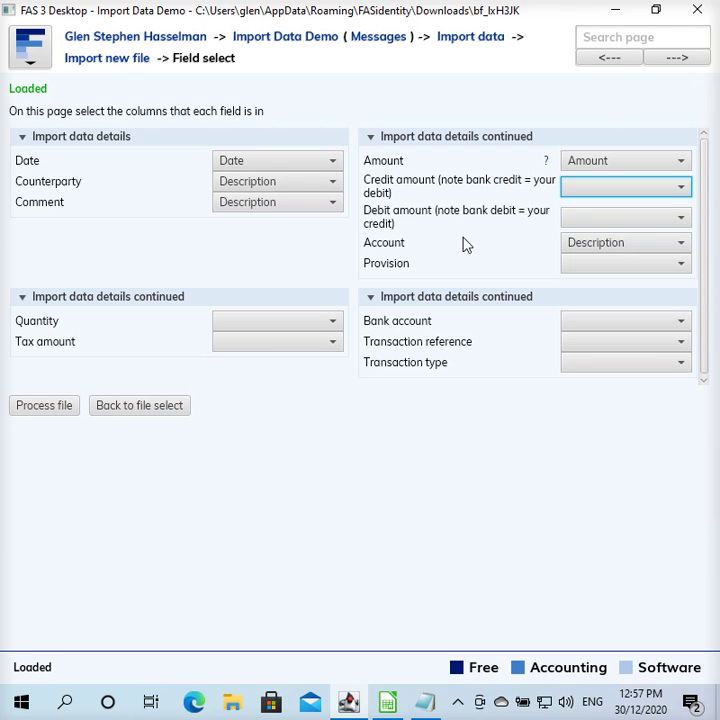
- Set the import's Account field to Not in file and process the file into the import data list
{"action": "left_click", "coordinate": [598, 243]}
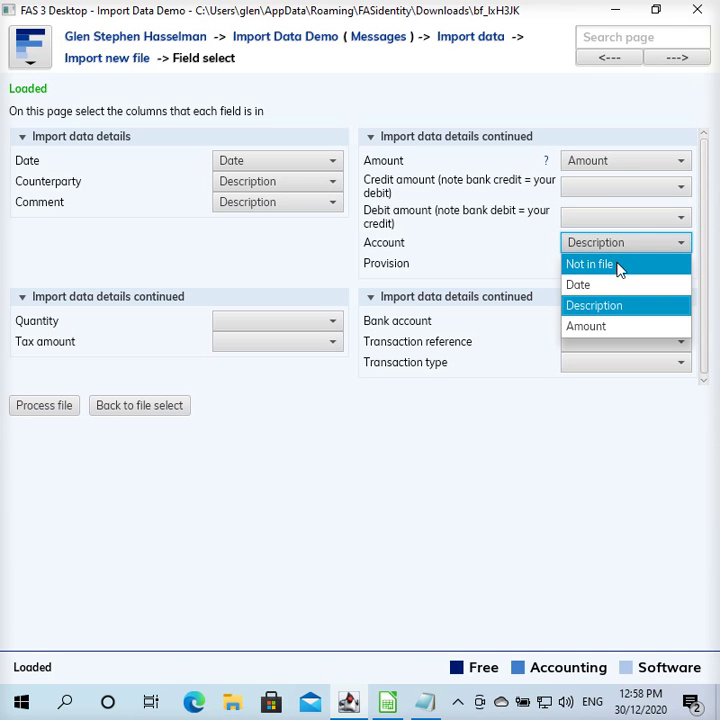
{"action": "left_click", "coordinate": [618, 266]}
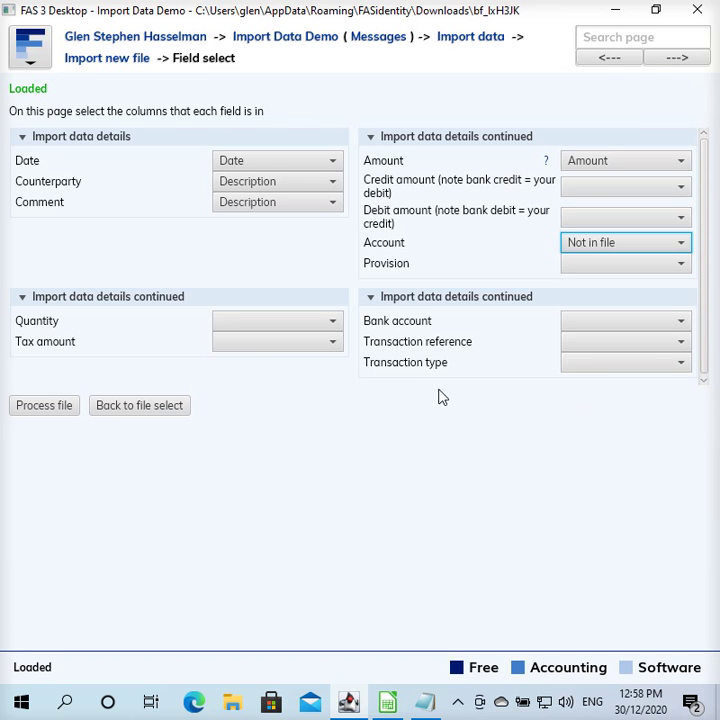
{"action": "left_click", "coordinate": [326, 345]}
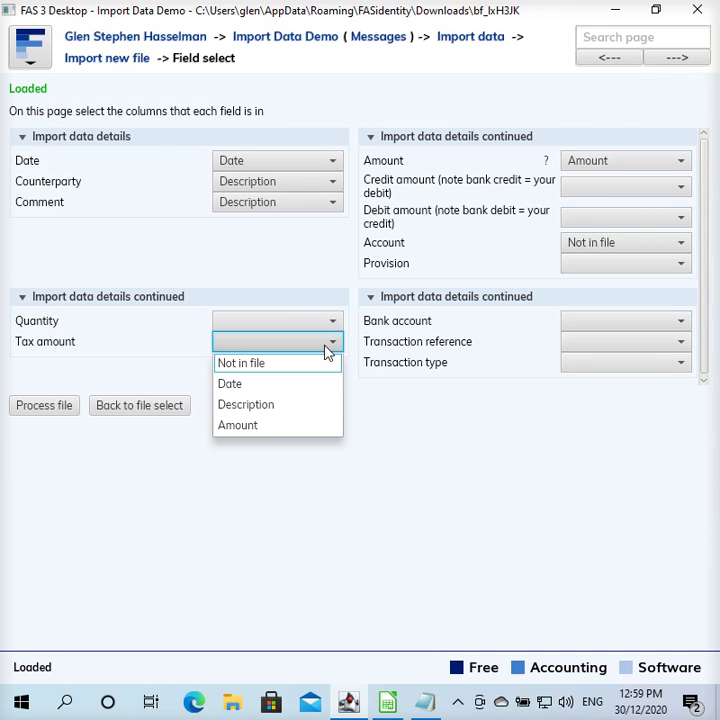
{"action": "left_click", "coordinate": [326, 345]}
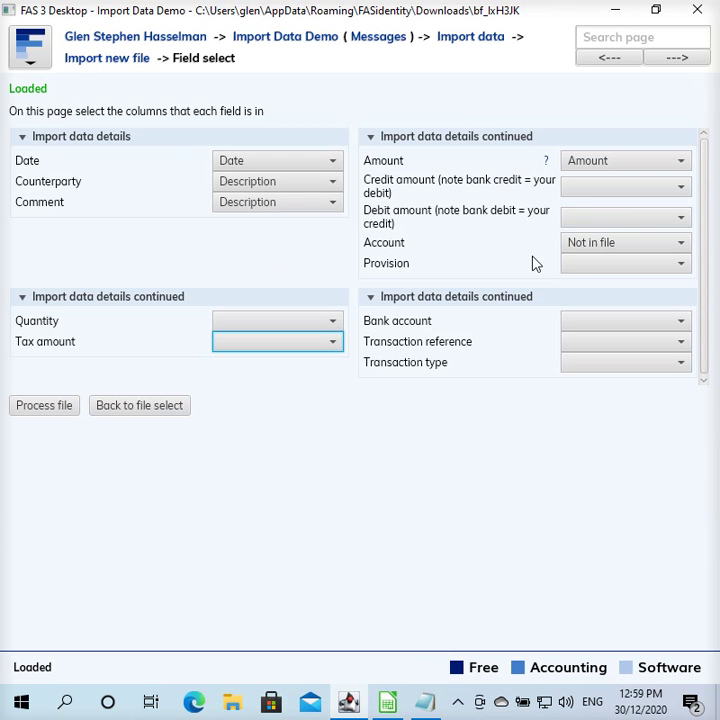
{"action": "left_click", "coordinate": [52, 416]}
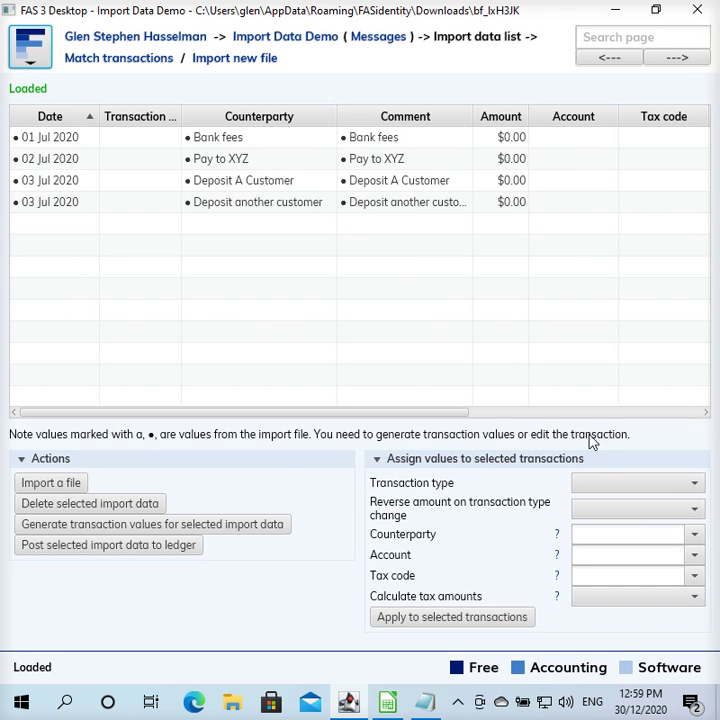
- Select all four imported rows, from Bank fees to the last deposit, and generate their transaction values
{"action": "left_click", "coordinate": [267, 145]}
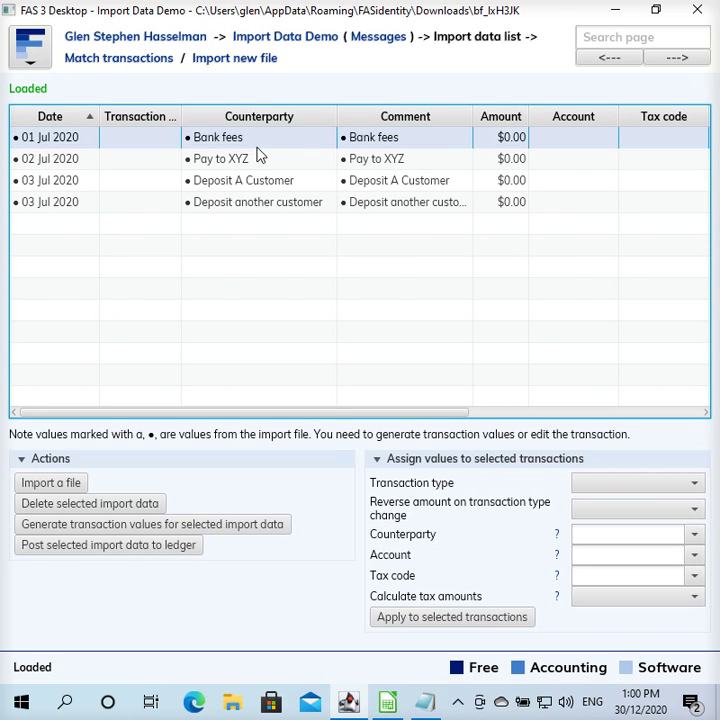
{"action": "left_click", "coordinate": [236, 208], "text": "shift"}
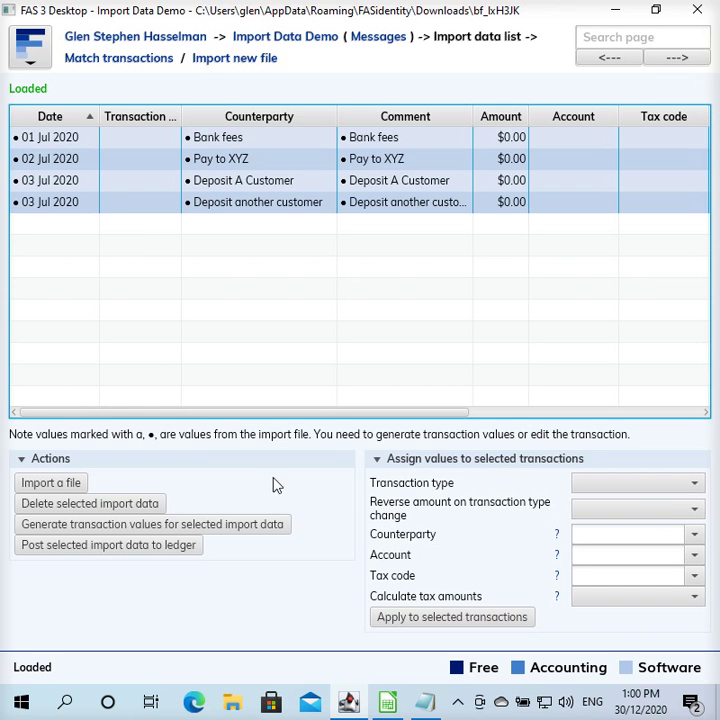
{"action": "left_click", "coordinate": [240, 533]}
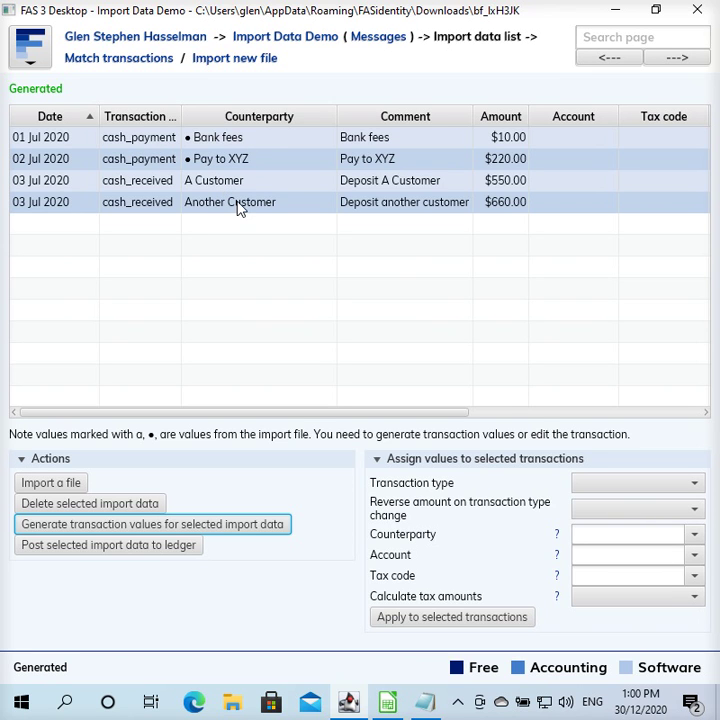
- Review the generated counterparties of the bank fee, the XYZ payment and the two customer deposits
{"action": "left_click", "coordinate": [222, 145], "text": "shift"}
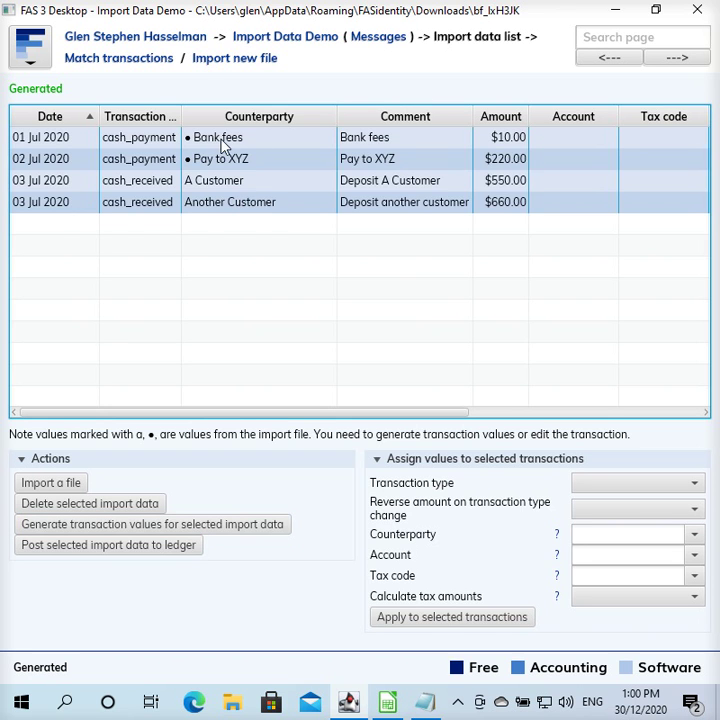
{"action": "left_click", "coordinate": [222, 145]}
{"action": "left_click", "coordinate": [225, 161]}
{"action": "left_click", "coordinate": [230, 141]}
{"action": "left_click", "coordinate": [250, 161]}
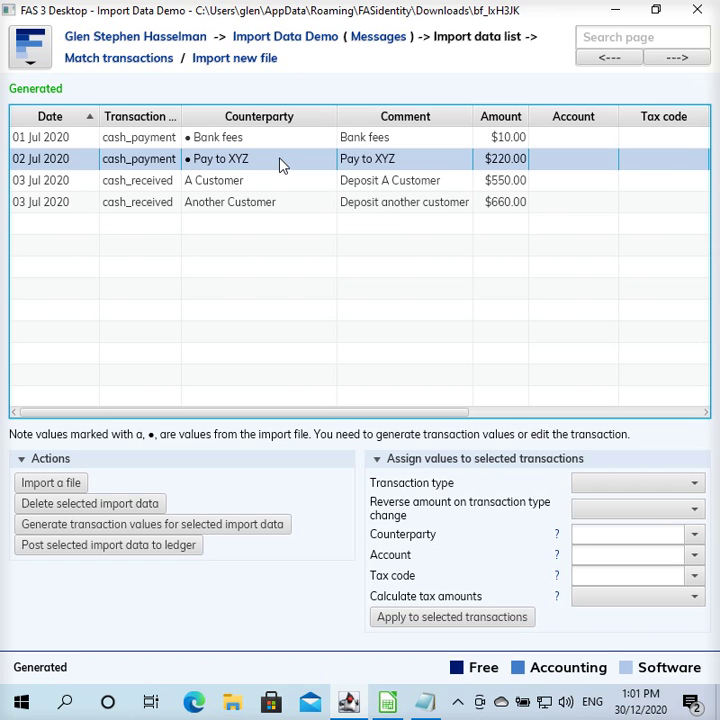
{"action": "left_click", "coordinate": [268, 184]}
{"action": "left_click", "coordinate": [269, 206]}
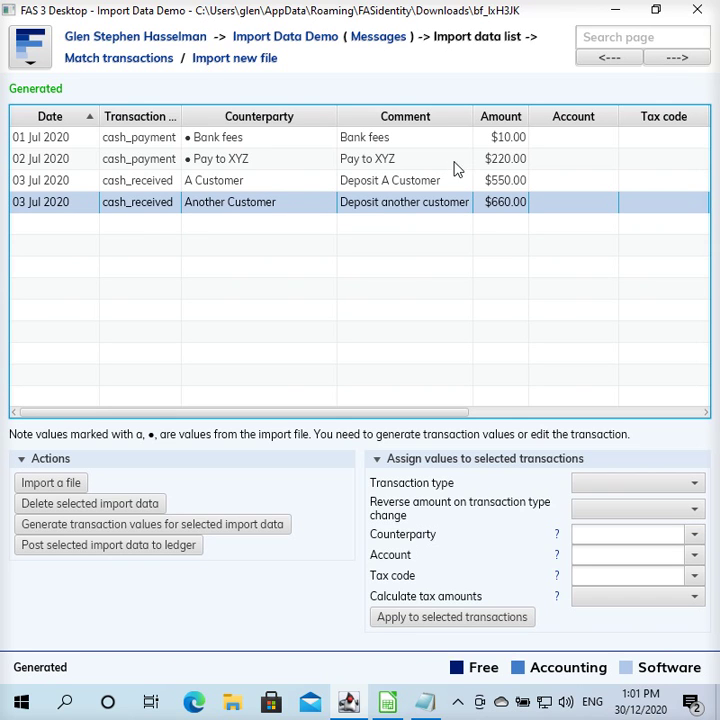
- Widen the Comment column and compare the deposit comments with their counterparties, including the amounts of the two payments
{"action": "left_click_drag", "start_coordinate": [473, 117], "coordinate": [520, 117]}
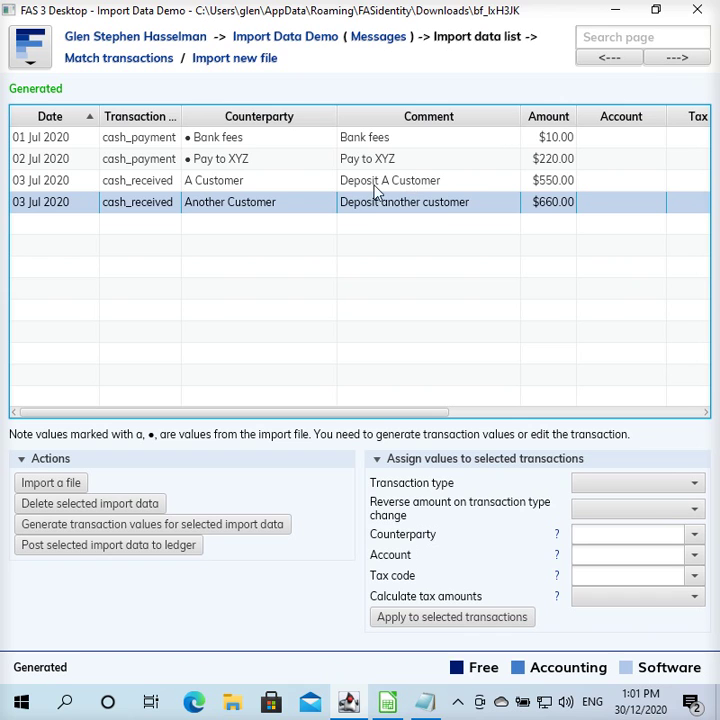
{"action": "left_click", "coordinate": [240, 187]}
{"action": "left_click", "coordinate": [242, 201]}
{"action": "left_click", "coordinate": [377, 185]}
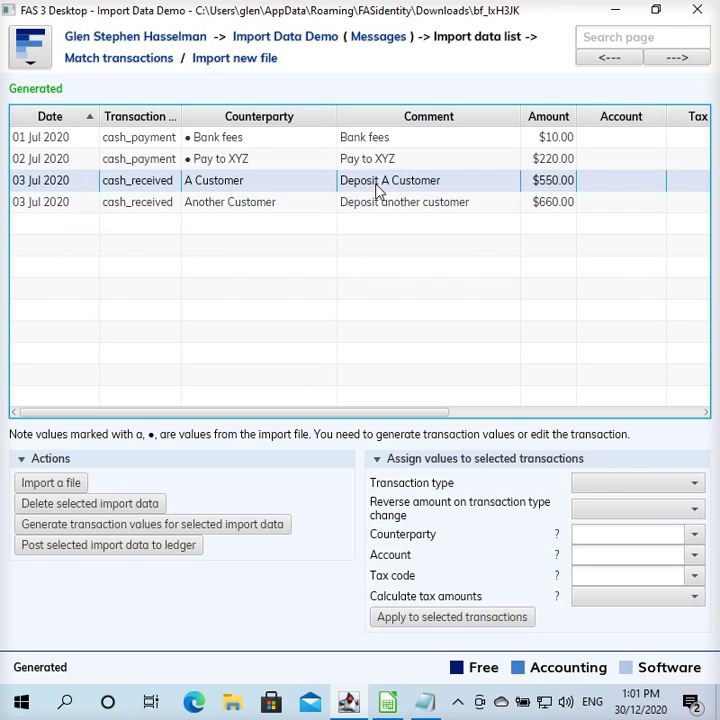
{"action": "left_click", "coordinate": [371, 207]}
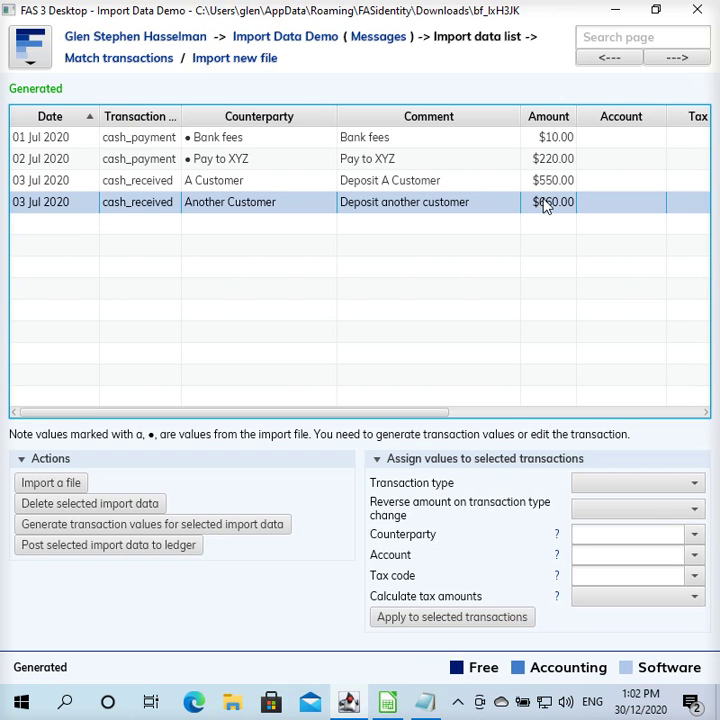
{"action": "left_click", "coordinate": [558, 140]}
{"action": "left_click", "coordinate": [557, 159]}
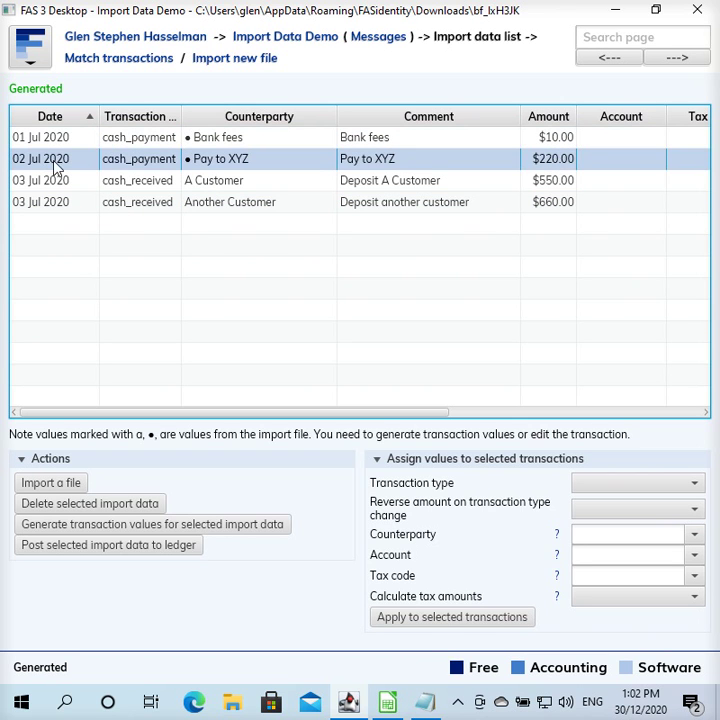
{"action": "left_click", "coordinate": [574, 142]}
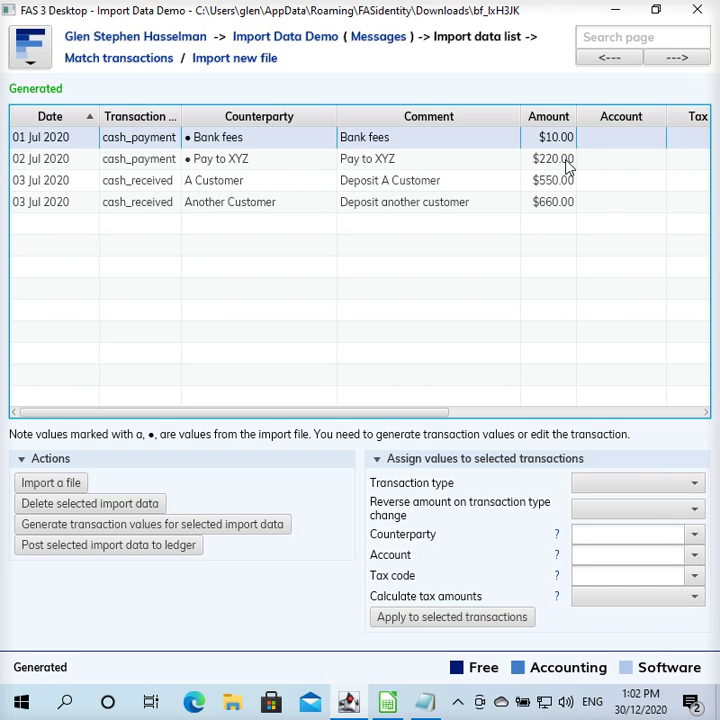
{"action": "left_click", "coordinate": [566, 162]}
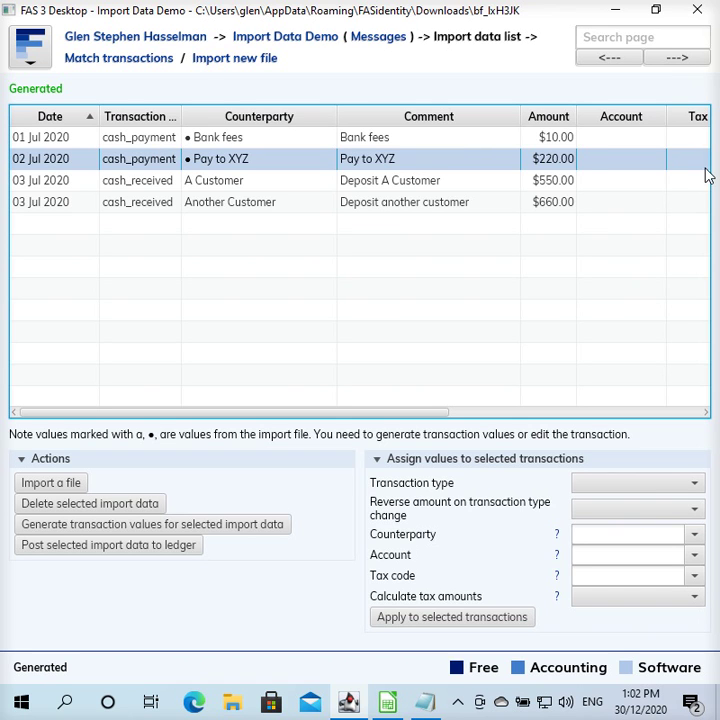
- Narrow the Comment and Counterparty columns and check the Account and Tax code cells of each transaction, especially the two customer deposits
{"action": "left_click_drag", "start_coordinate": [520, 117], "coordinate": [467, 117]}
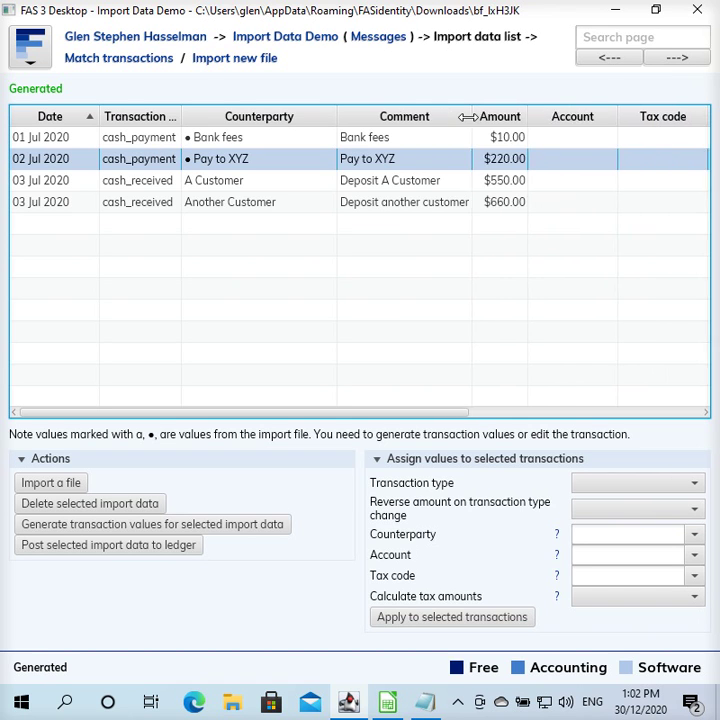
{"action": "left_click_drag", "start_coordinate": [337, 117], "coordinate": [290, 117]}
{"action": "left_click", "coordinate": [560, 143]}
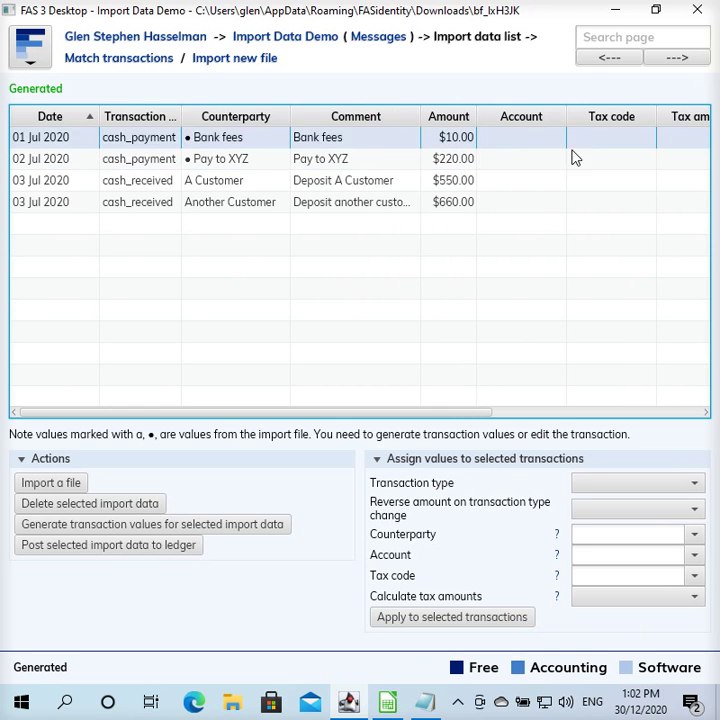
{"action": "left_click", "coordinate": [565, 158]}
{"action": "left_click", "coordinate": [558, 186]}
{"action": "left_click", "coordinate": [567, 205]}
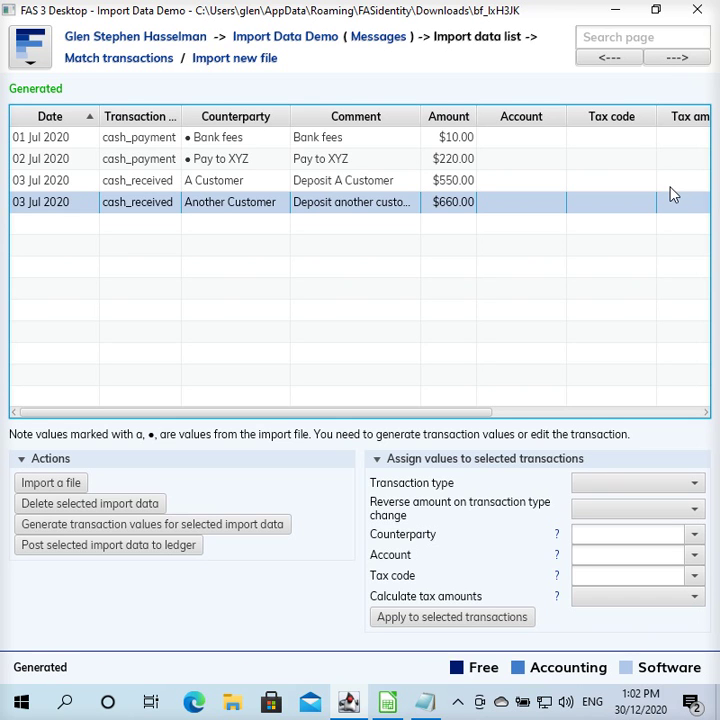
{"action": "left_click", "coordinate": [527, 185]}
{"action": "left_click", "coordinate": [527, 209]}
{"action": "left_click", "coordinate": [515, 188]}
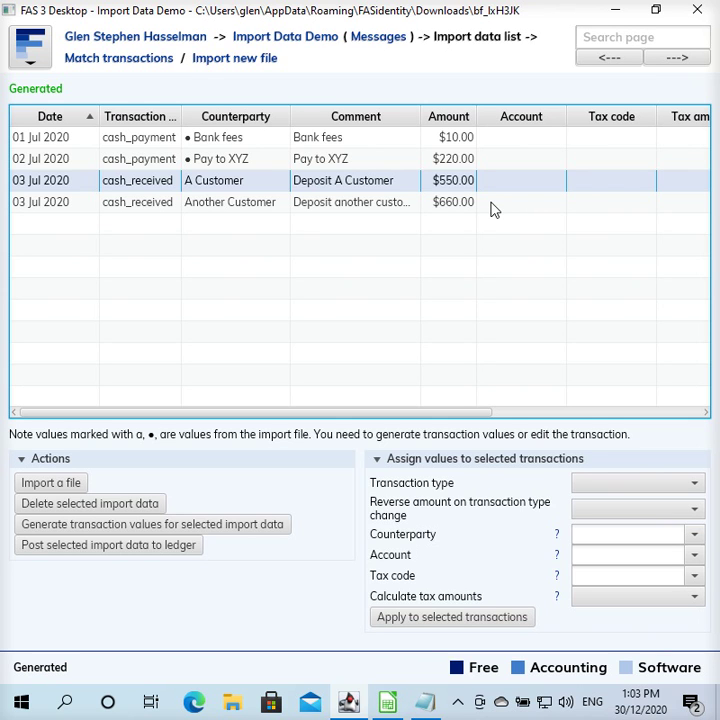
{"action": "left_click", "coordinate": [442, 202]}
{"action": "left_click", "coordinate": [444, 189]}
{"action": "left_click", "coordinate": [439, 208]}
- Select both customer deposits and choose Sales revenue as the account to assign to them
{"action": "left_click", "coordinate": [537, 182]}
{"action": "left_click", "coordinate": [535, 208], "text": "shift"}
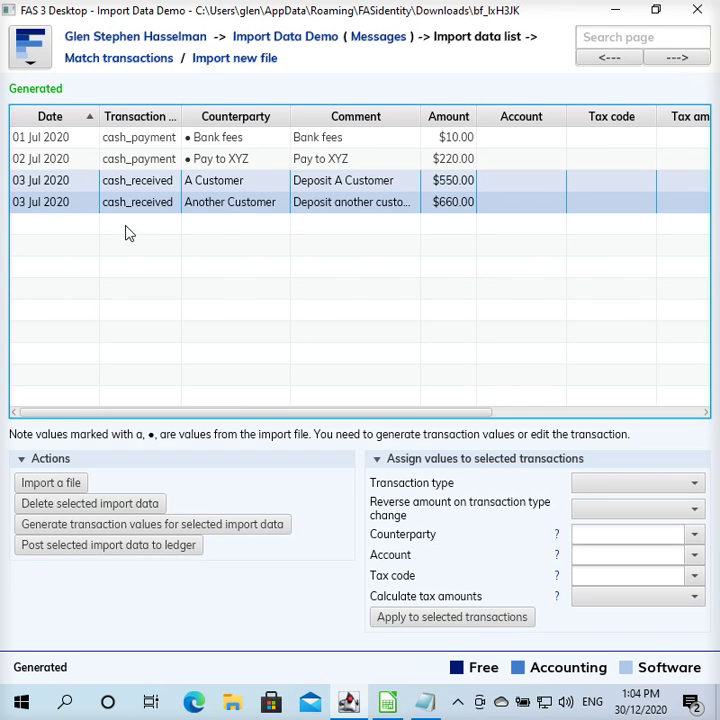
{"action": "left_click", "coordinate": [596, 555]}
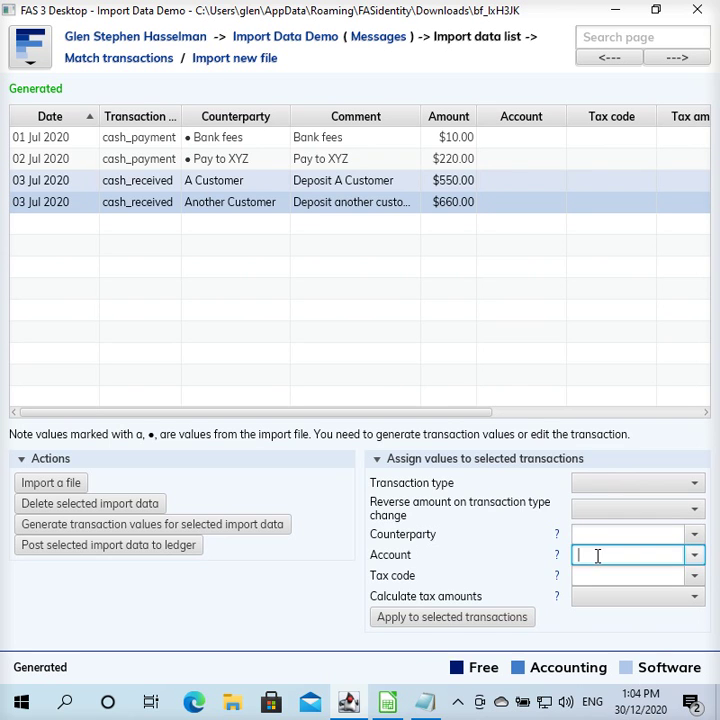
{"action": "type", "text": "sale"}
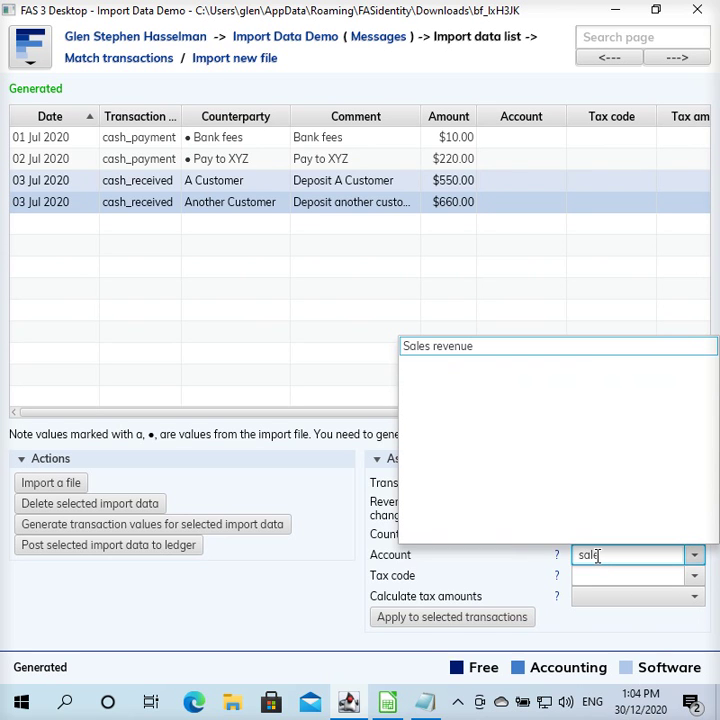
{"action": "key", "text": "Return"}
- Choose GST taxable sale as the tax code to assign and set tax amount calculation to Yes
{"action": "left_click", "coordinate": [588, 577]}
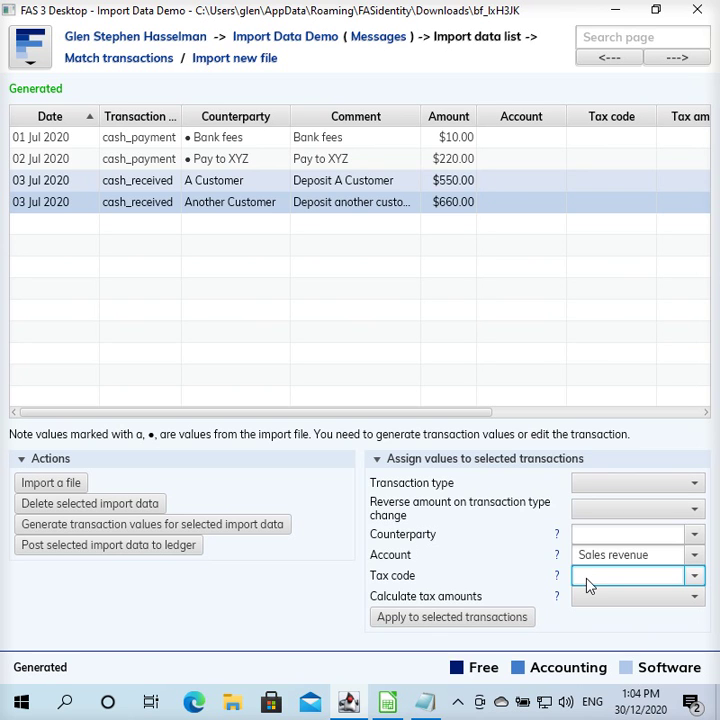
{"action": "type", "text": "gst"}
{"action": "key", "text": "Return"}
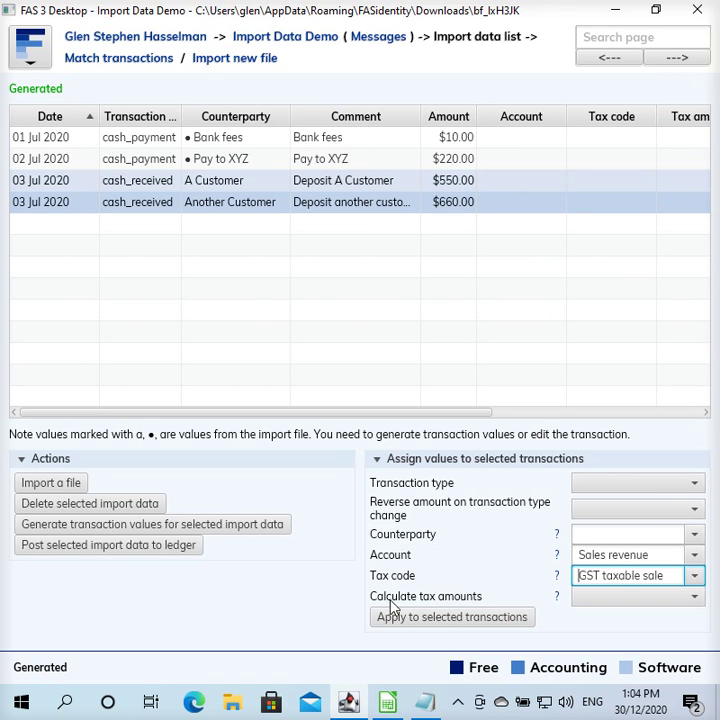
{"action": "left_click", "coordinate": [590, 600]}
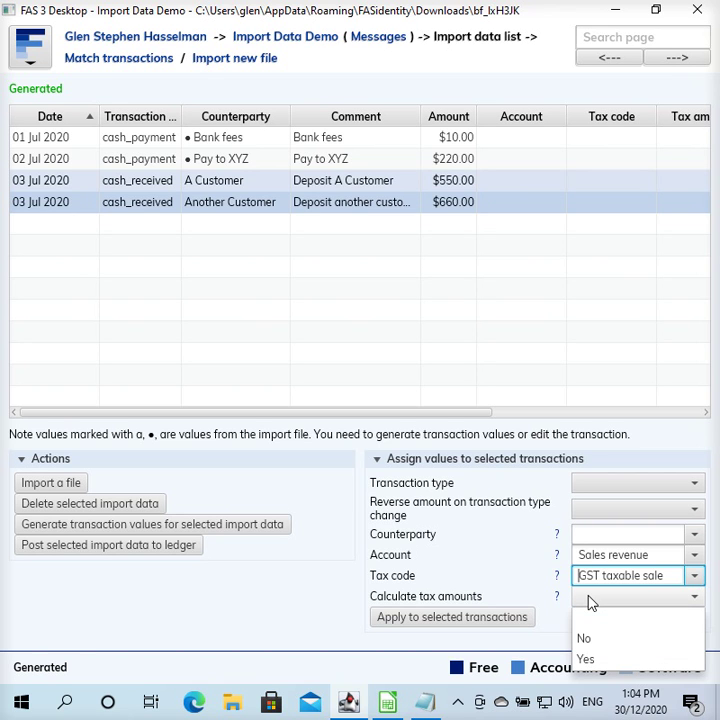
{"action": "left_click", "coordinate": [588, 661]}
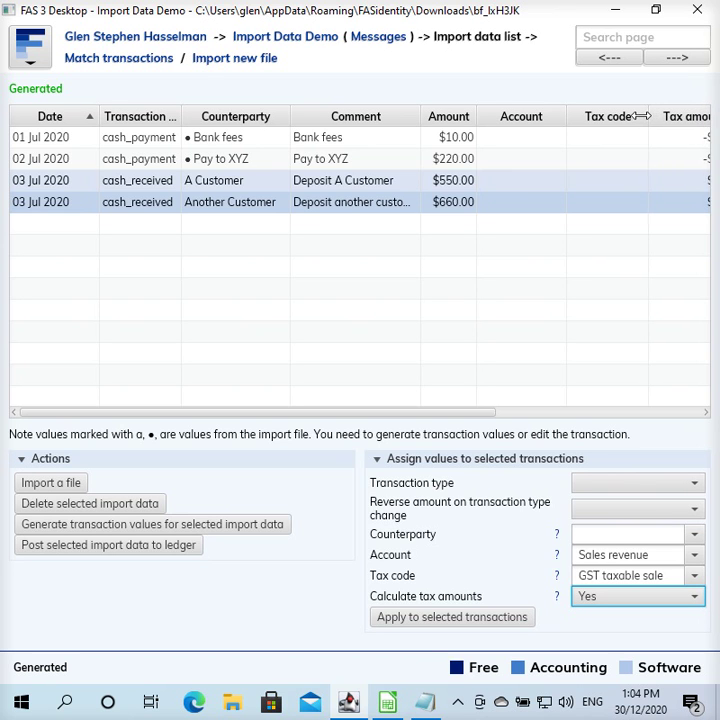
- Narrow the Tax code, Counterparty and Comment columns so the Tax amount column fits in the table
{"action": "left_click_drag", "start_coordinate": [656, 116], "coordinate": [634, 118]}
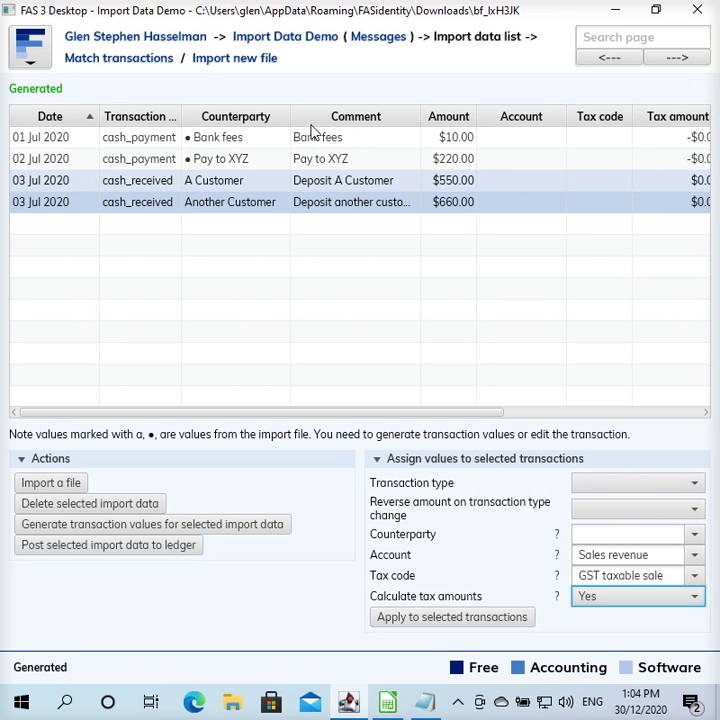
{"action": "left_click_drag", "start_coordinate": [287, 116], "coordinate": [257, 117]}
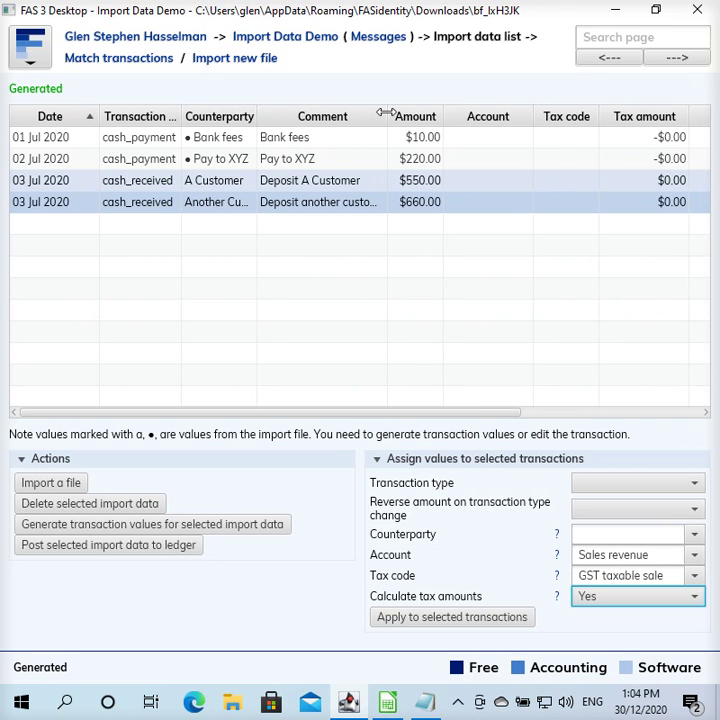
{"action": "left_click_drag", "start_coordinate": [386, 116], "coordinate": [363, 115]}
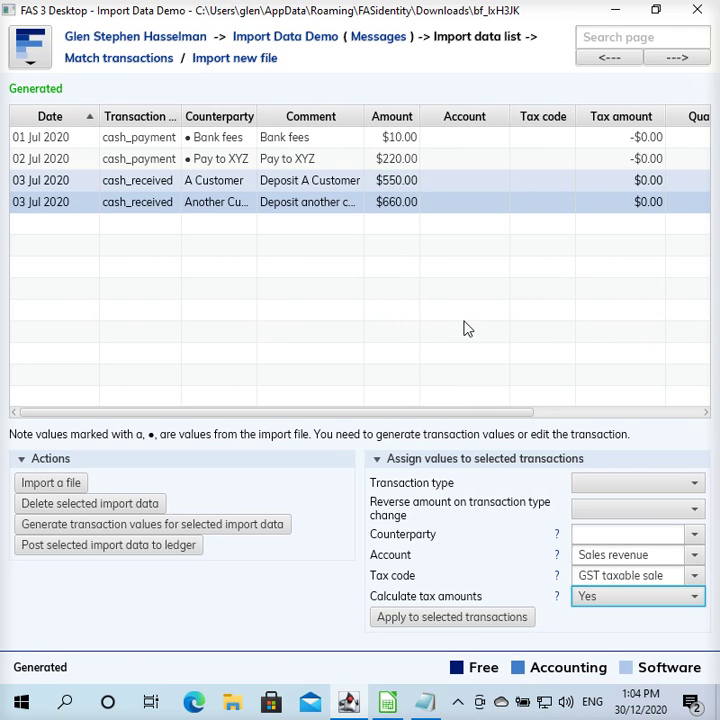
- Apply the chosen account, tax code and tax calculation to both customer deposits, and widen the Tax code column
{"action": "left_click", "coordinate": [562, 192]}
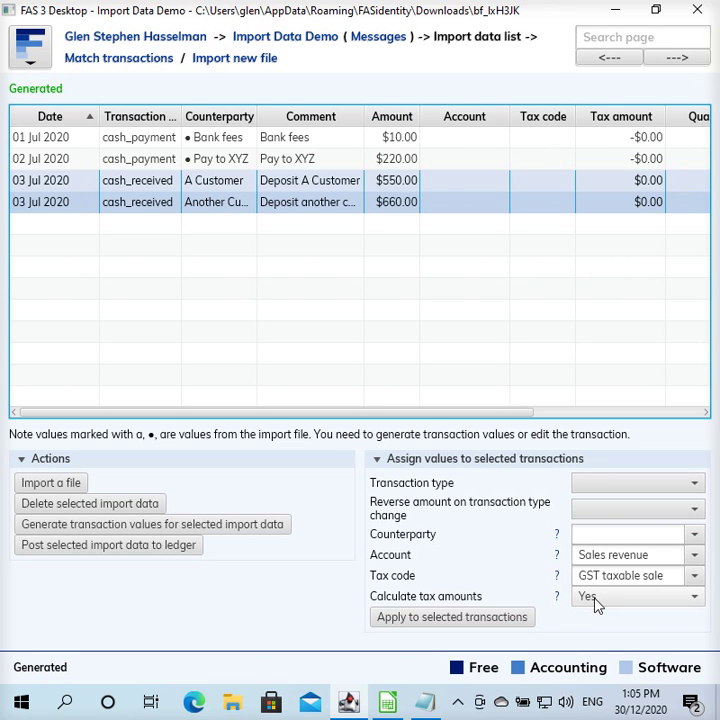
{"action": "left_click", "coordinate": [455, 617]}
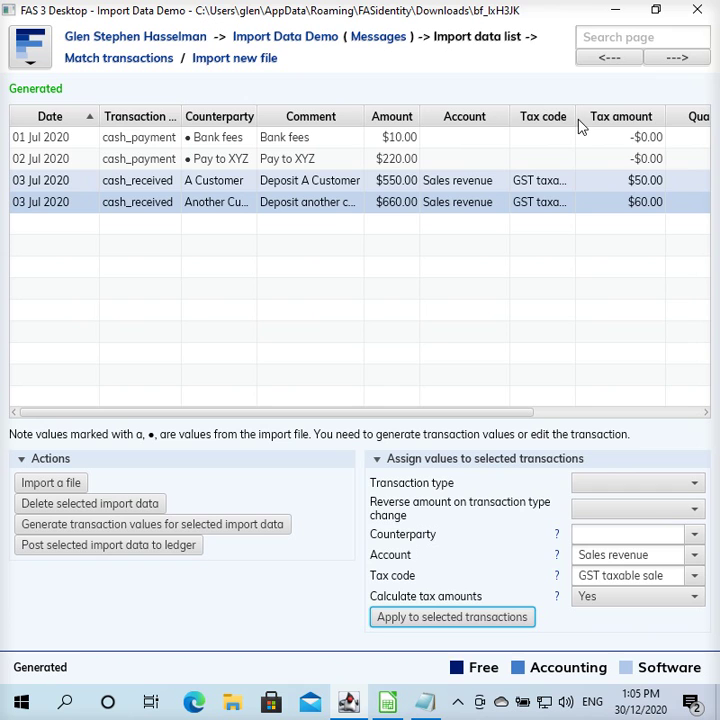
{"action": "left_click_drag", "start_coordinate": [576, 116], "coordinate": [598, 122]}
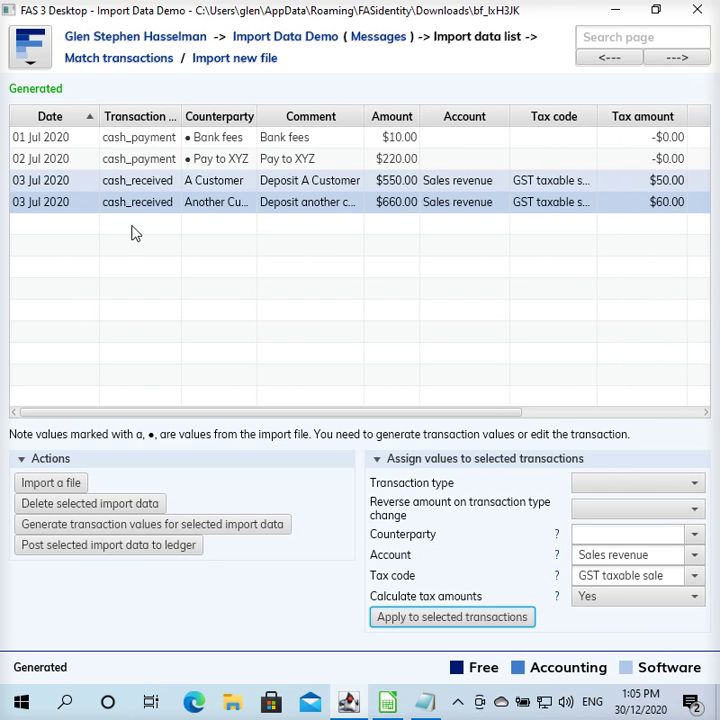
- Select both customer deposits and post them to the ledger
{"action": "left_click", "coordinate": [229, 161]}
{"action": "left_click", "coordinate": [214, 181]}
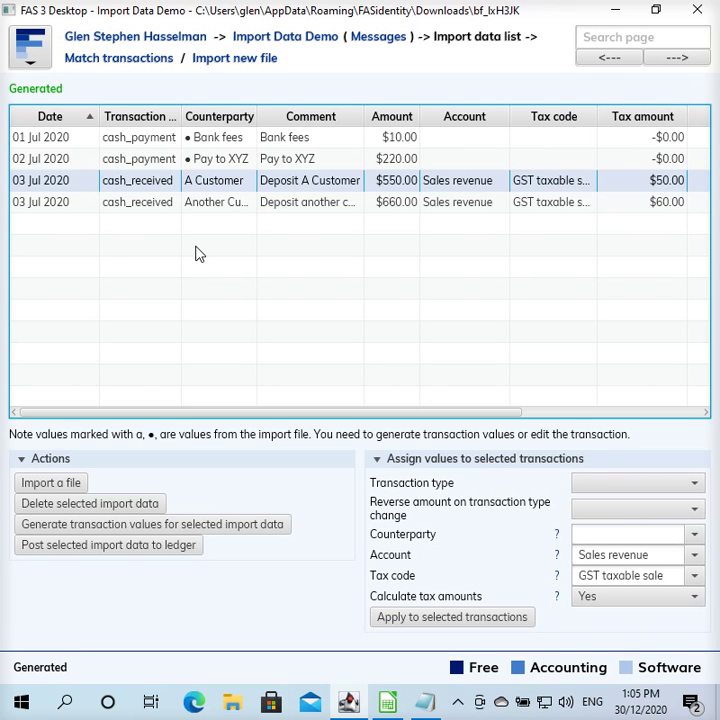
{"action": "left_click", "coordinate": [243, 206], "text": "ctrl"}
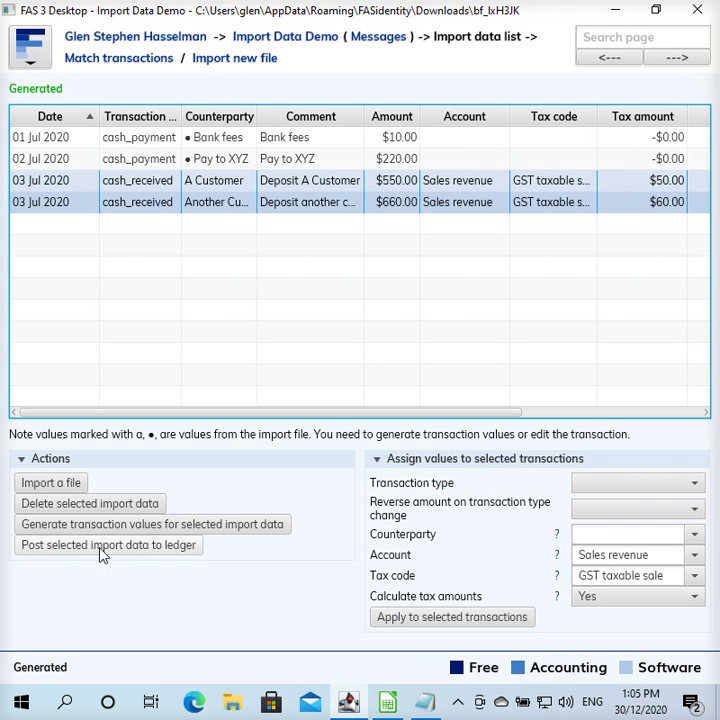
{"action": "left_click", "coordinate": [157, 549]}
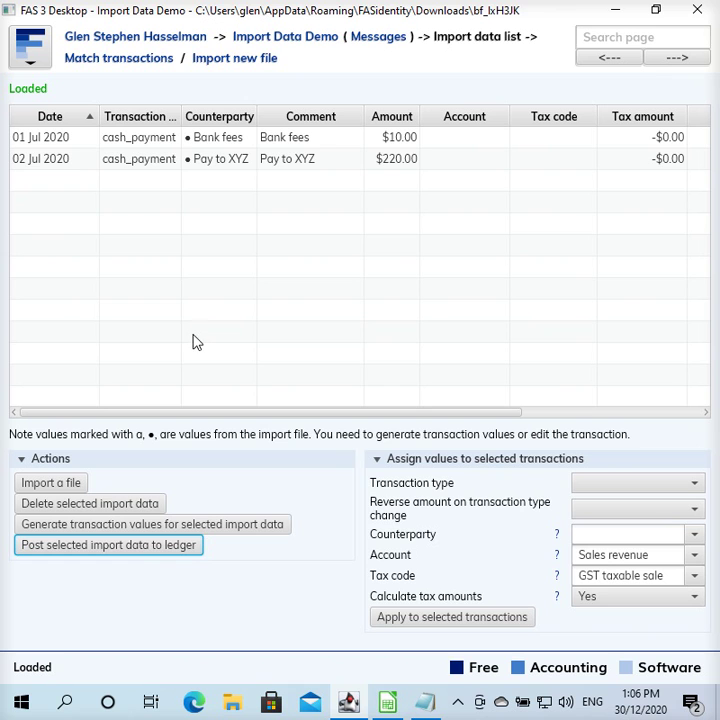
{"action": "left_click", "coordinate": [212, 145]}
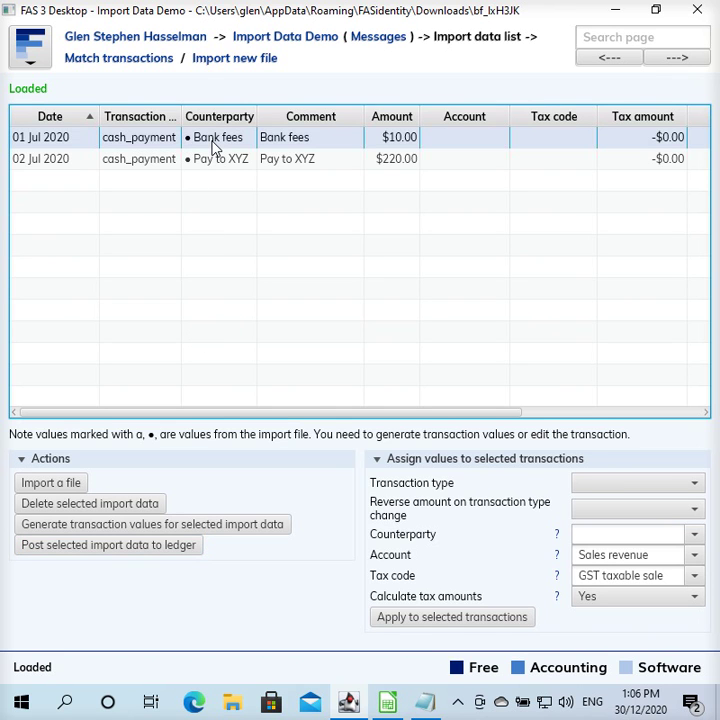
{"action": "left_click", "coordinate": [209, 162]}
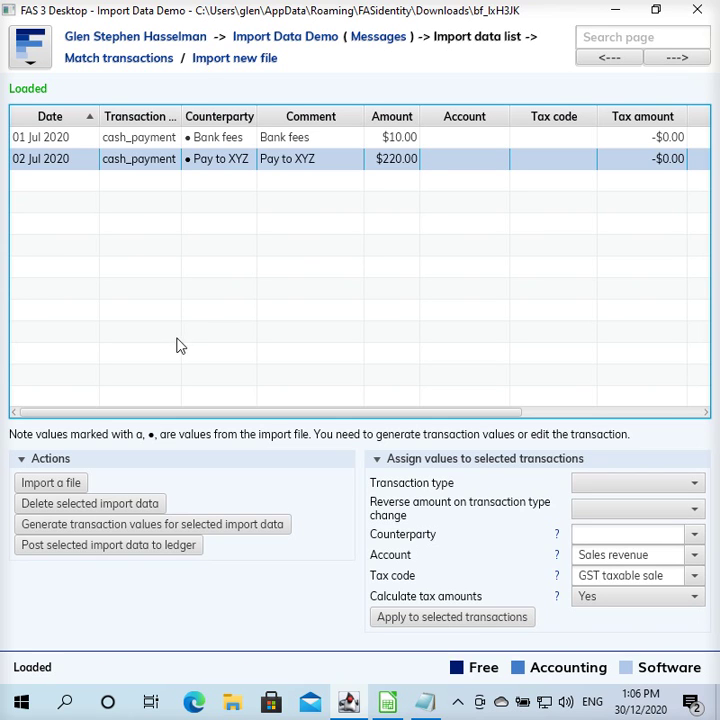
{"action": "left_click", "coordinate": [251, 142]}
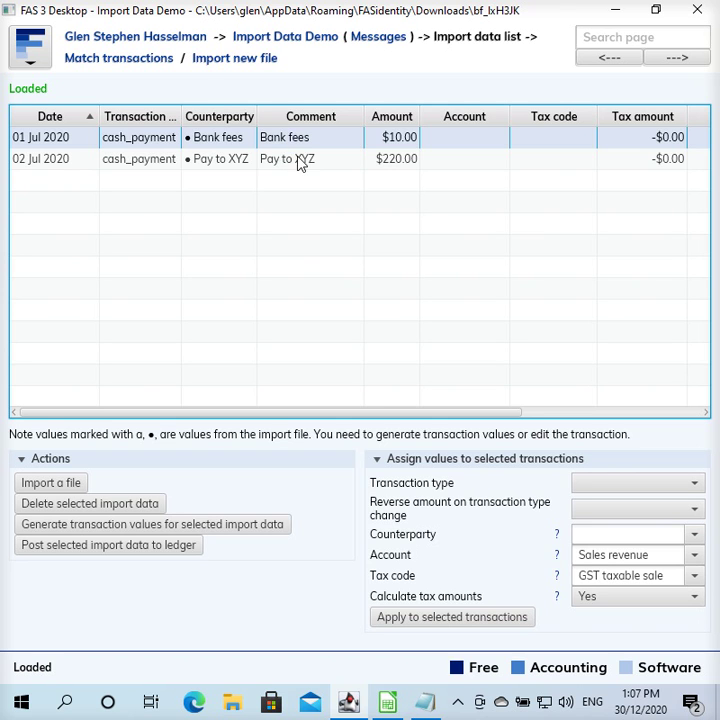
{"action": "left_click", "coordinate": [304, 160]}
{"action": "left_click", "coordinate": [308, 143]}
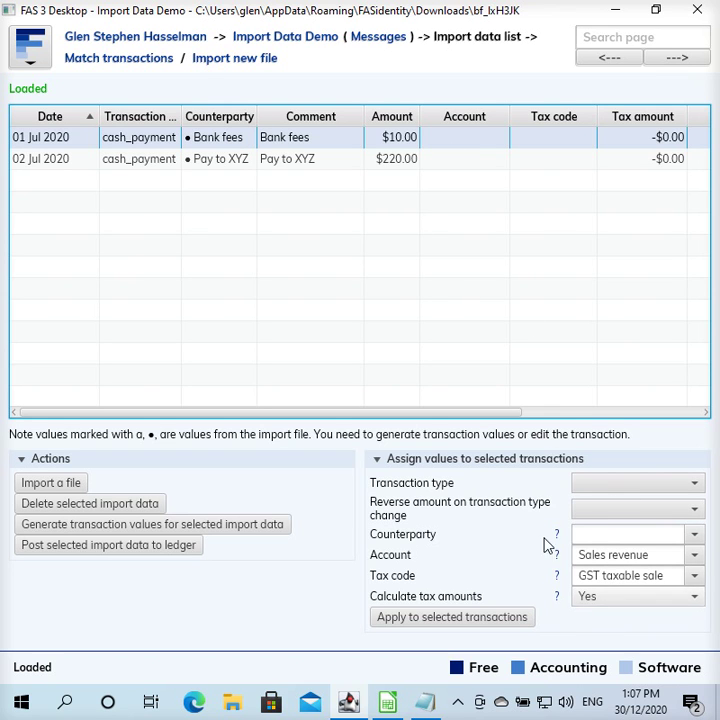
- Open the bank fee transaction for editing and set its counterparty to Not applicable
{"action": "double_click", "coordinate": [278, 141]}
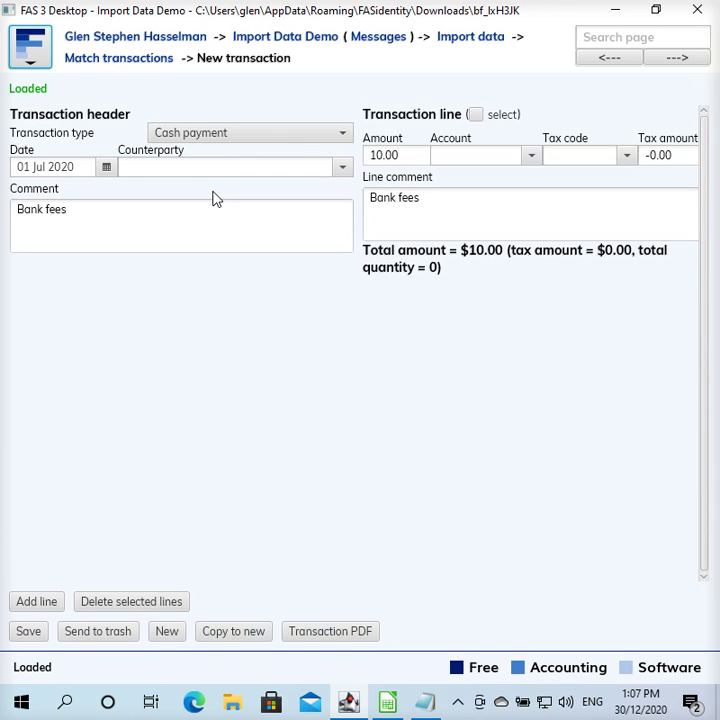
{"action": "left_click", "coordinate": [171, 166]}
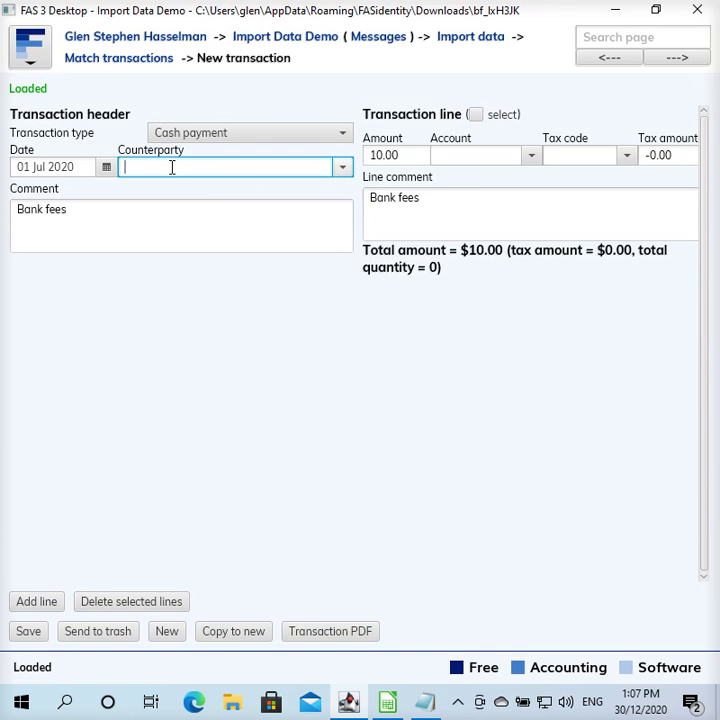
{"action": "type", "text": "not"}
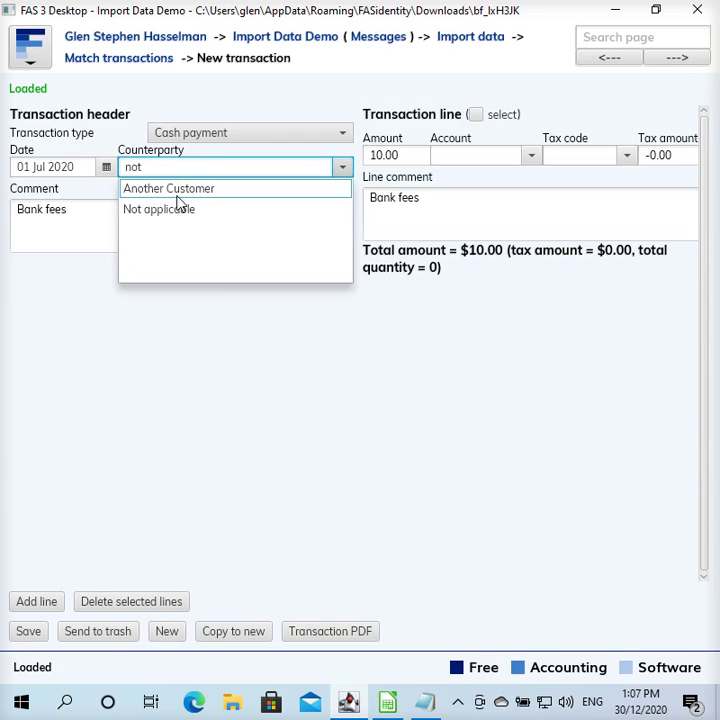
{"action": "left_click", "coordinate": [178, 210]}
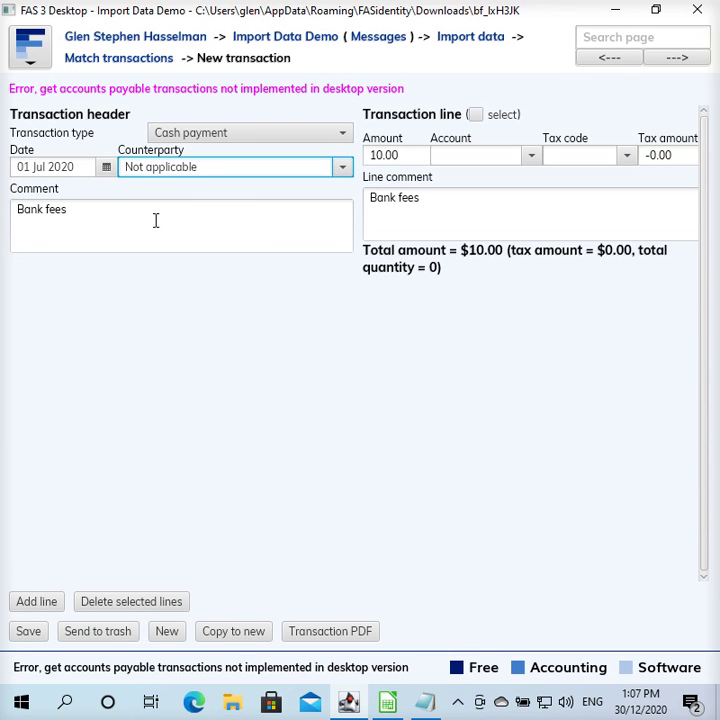
- Assign the Bank charges account to the bank fee's transaction line and save the transaction
{"action": "left_click", "coordinate": [484, 155]}
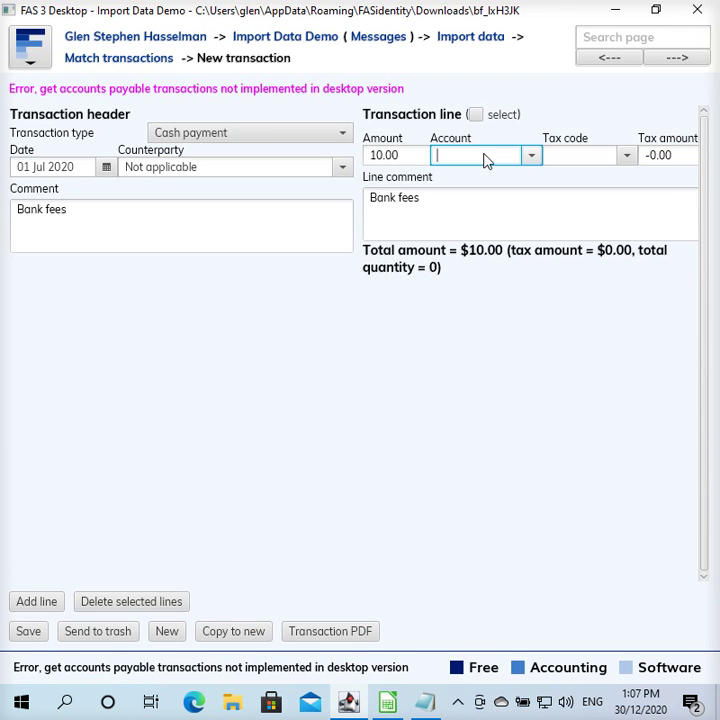
{"action": "type", "text": "bank"}
{"action": "key", "text": "Tab"}
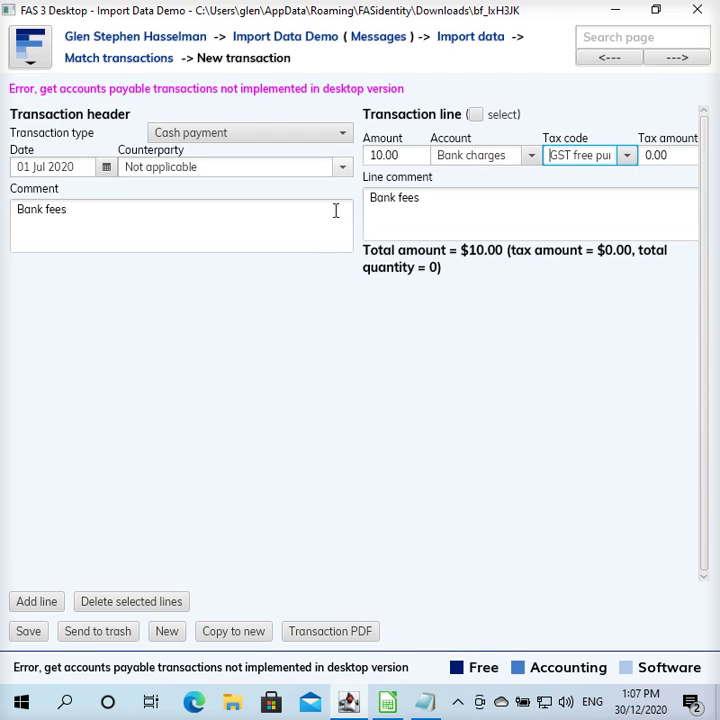
{"action": "left_click", "coordinate": [34, 632]}
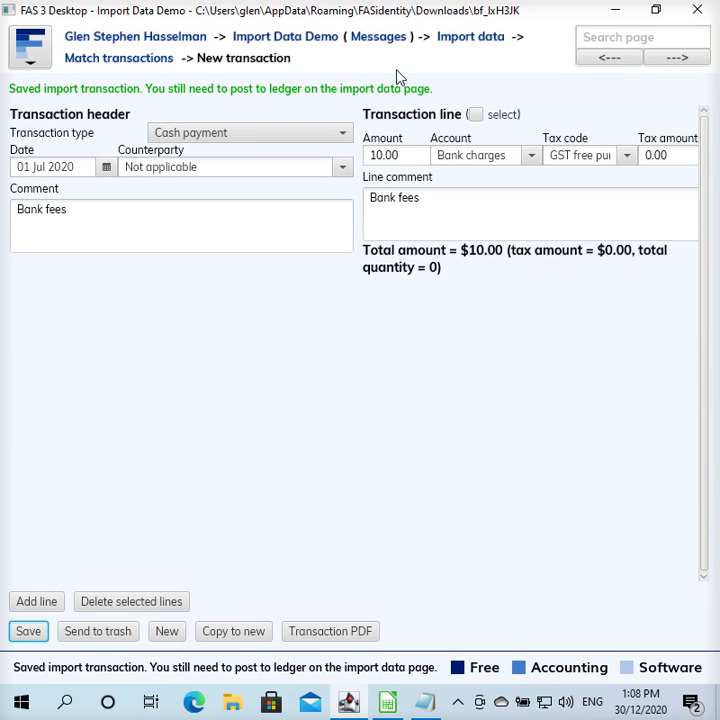
- Return to the import data list and check the bank fee's assigned values against the XYZ payment
{"action": "left_click", "coordinate": [461, 42]}
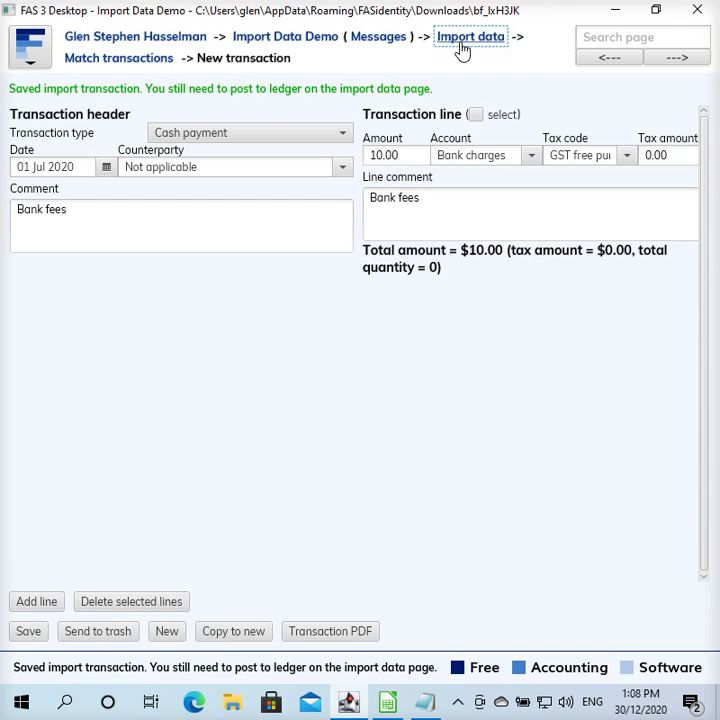
{"action": "left_click", "coordinate": [226, 143]}
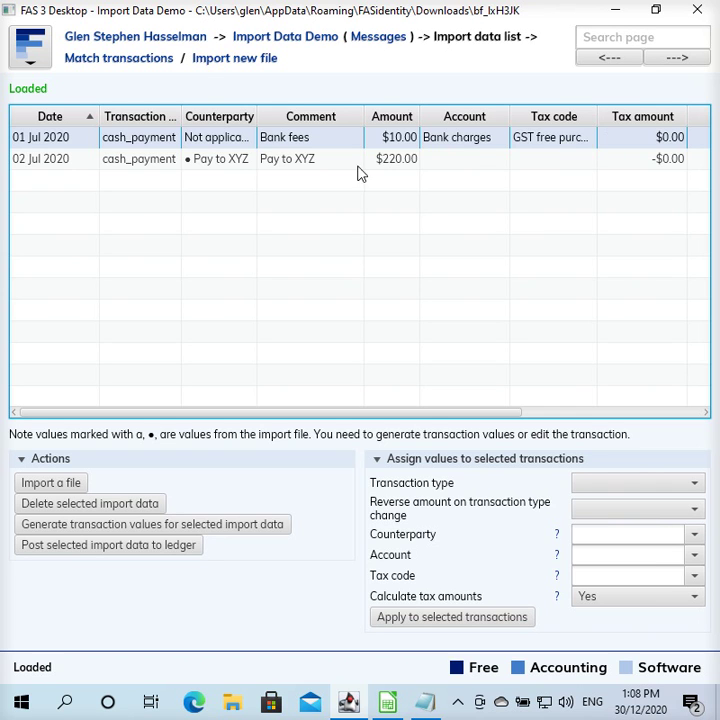
{"action": "left_click", "coordinate": [286, 164]}
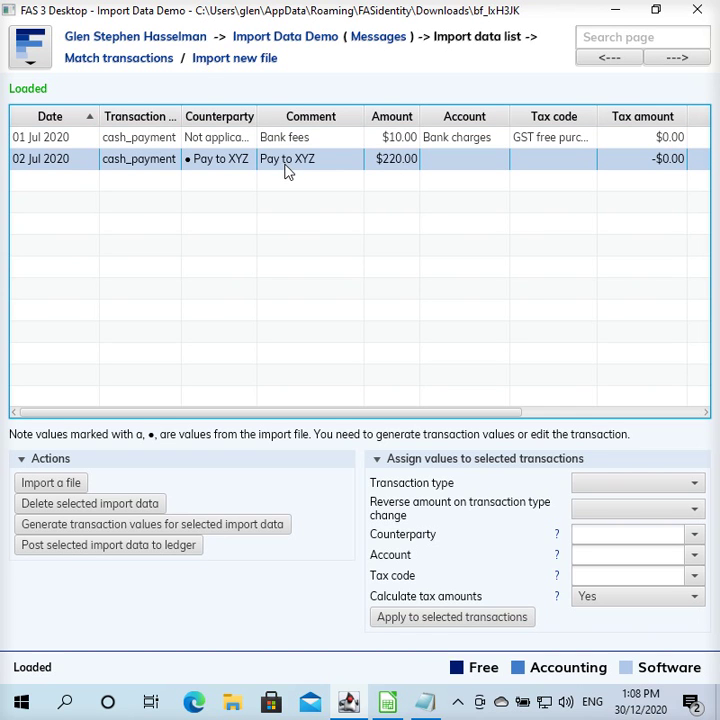
{"action": "left_click", "coordinate": [368, 141]}
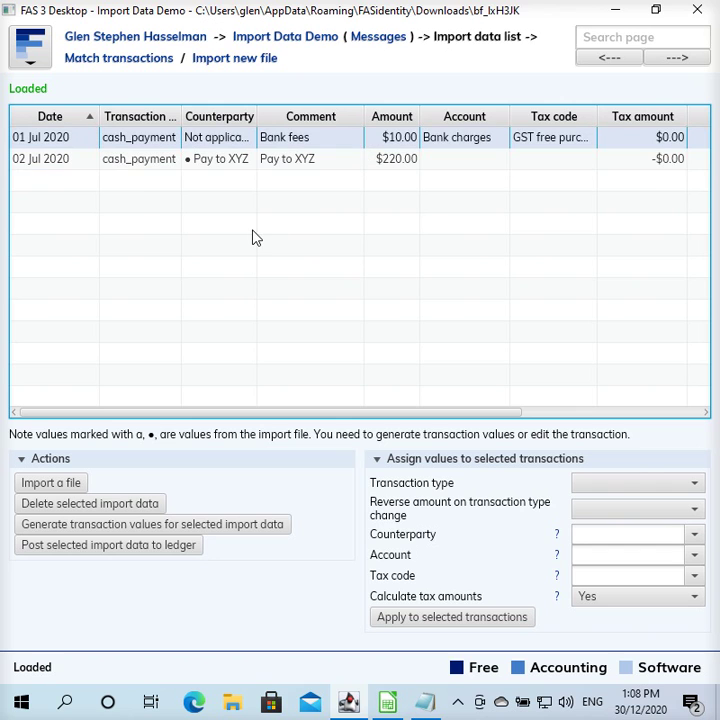
- Open the XYZ payment for editing and set its counterparty to A Supplier
{"action": "double_click", "coordinate": [323, 164]}
{"action": "left_click", "coordinate": [249, 171]}
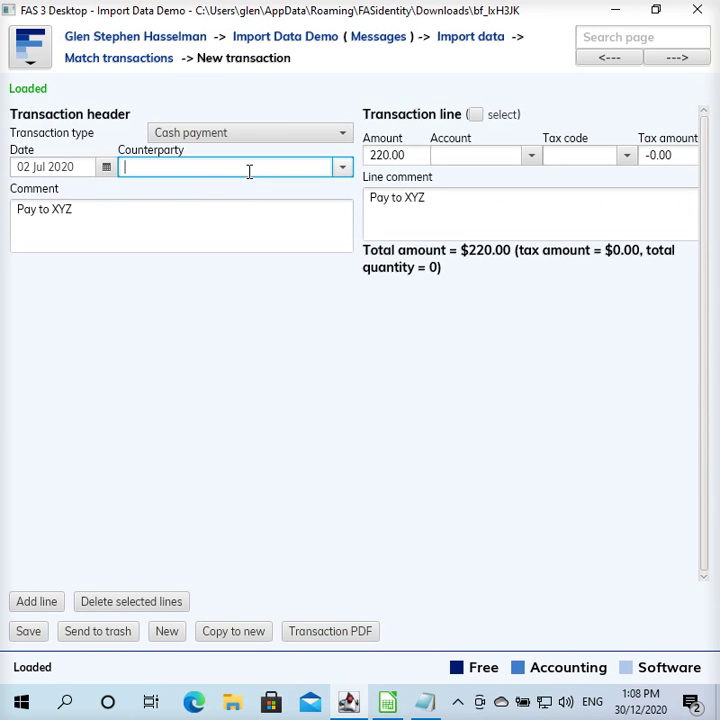
{"action": "left_click", "coordinate": [98, 214]}
{"action": "left_click_drag", "start_coordinate": [98, 214], "coordinate": [2, 210]}
{"action": "left_click", "coordinate": [185, 220]}
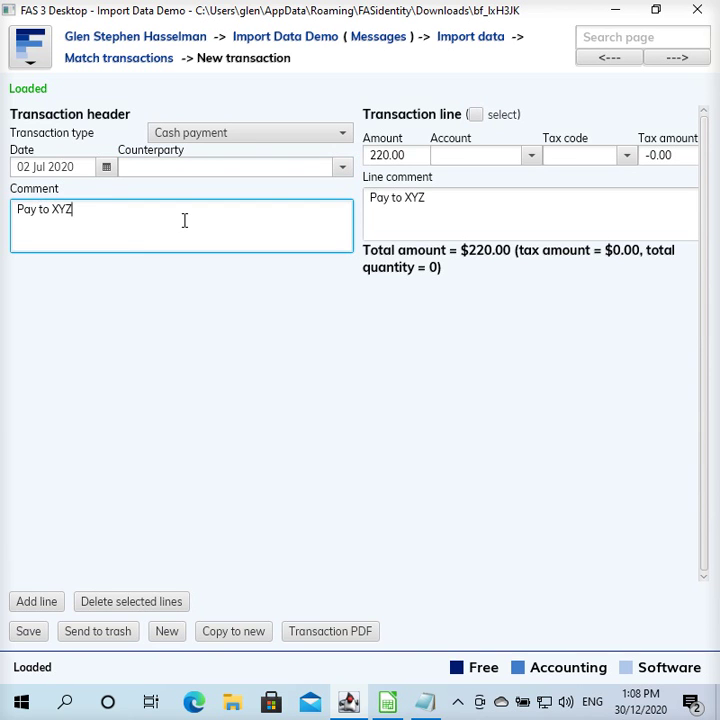
{"action": "left_click", "coordinate": [177, 166]}
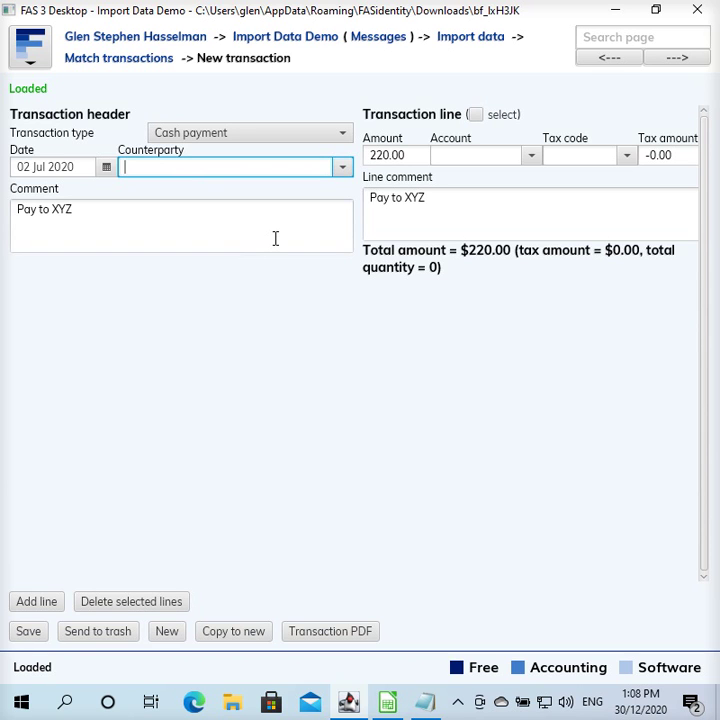
{"action": "type", "text": "su"}
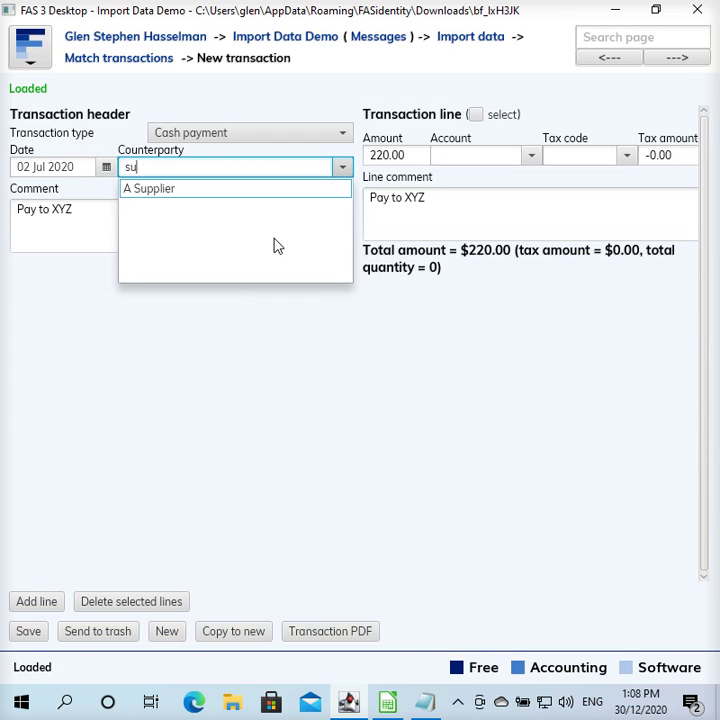
{"action": "key", "text": "Return"}
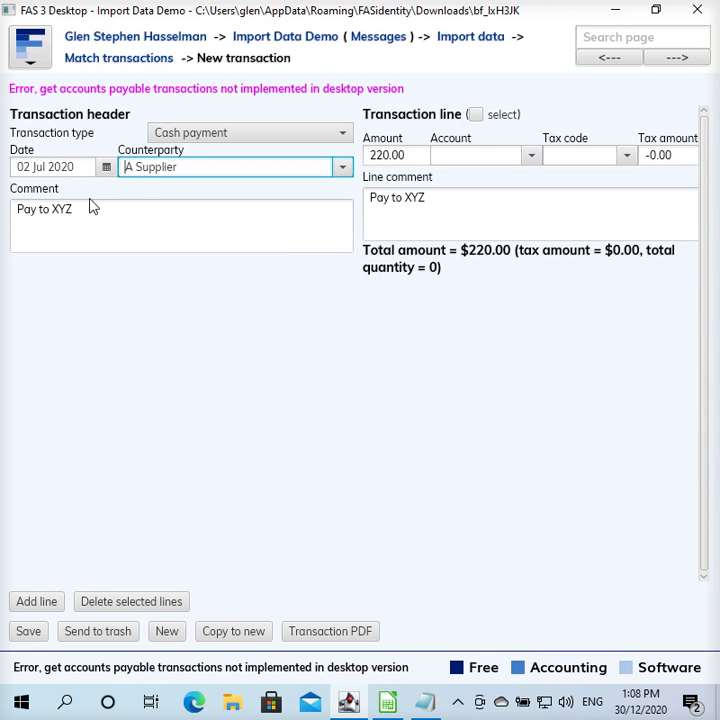
- Assign the Other expenses account to the XYZ payment's transaction line and save the transaction
{"action": "left_click_drag", "start_coordinate": [78, 209], "coordinate": [62, 211]}
{"action": "left_click", "coordinate": [125, 220]}
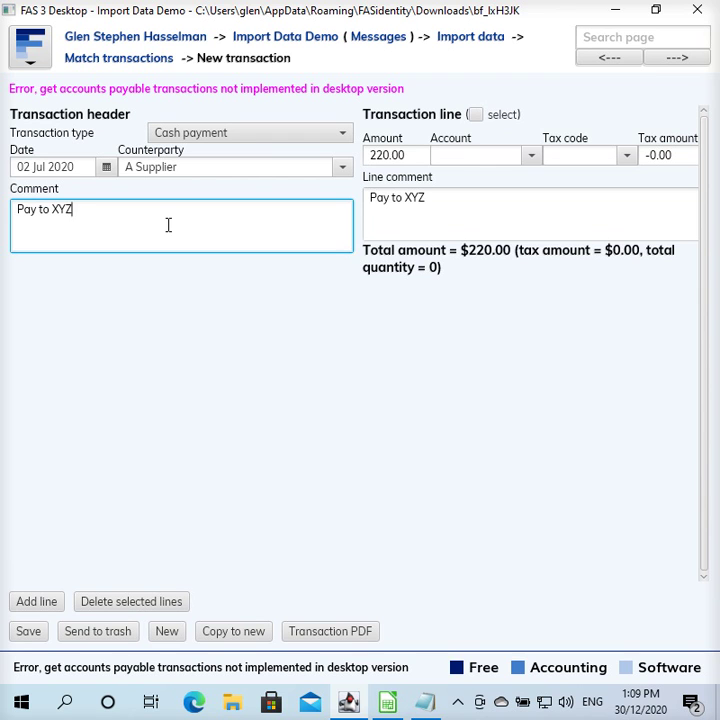
{"action": "left_click", "coordinate": [452, 155]}
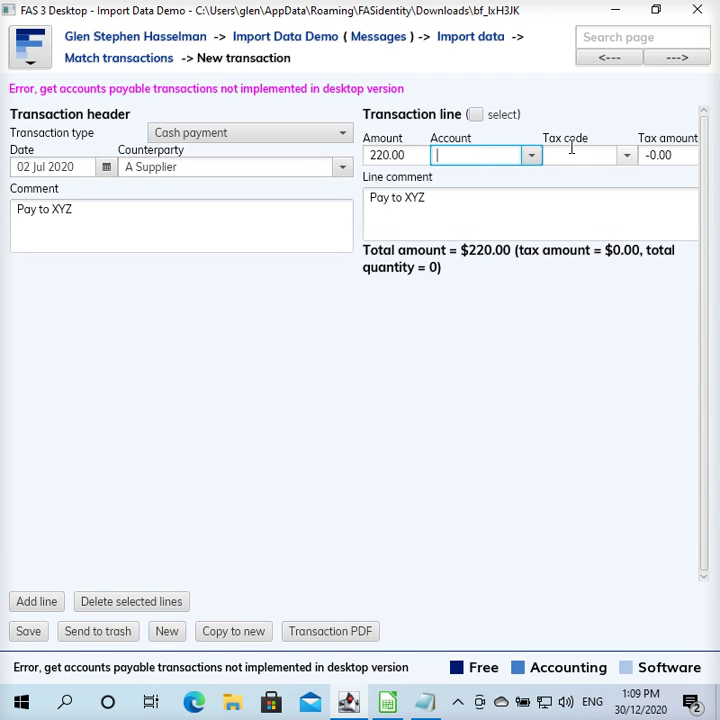
{"action": "type", "text": "other"}
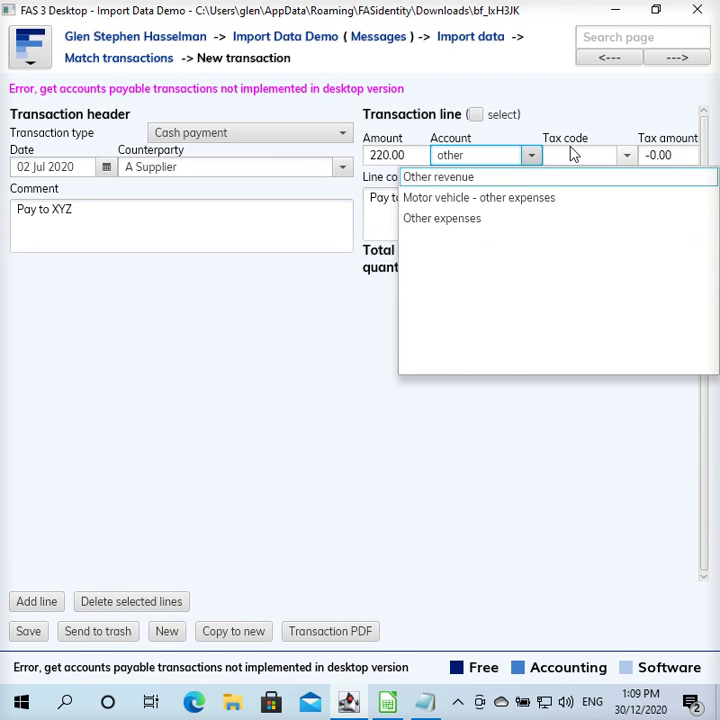
{"action": "left_click", "coordinate": [471, 219]}
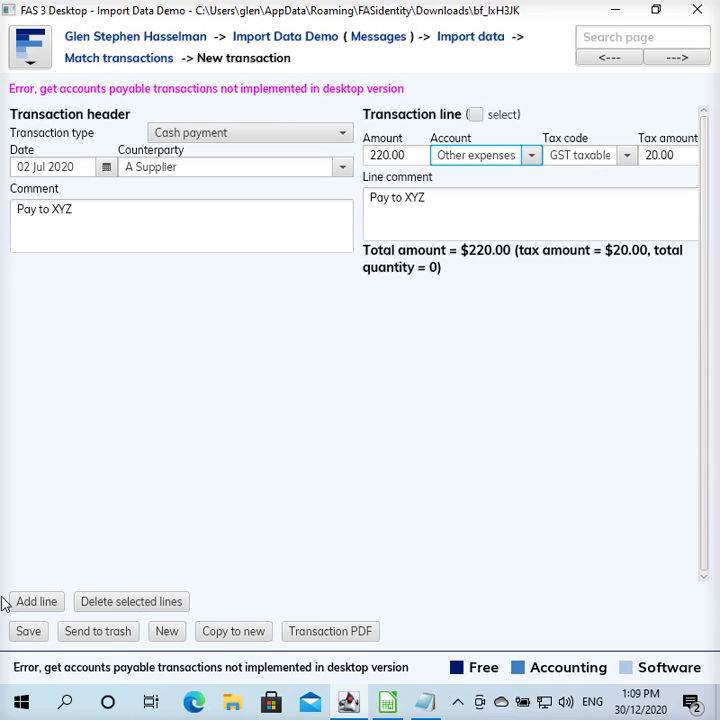
{"action": "left_click", "coordinate": [20, 633]}
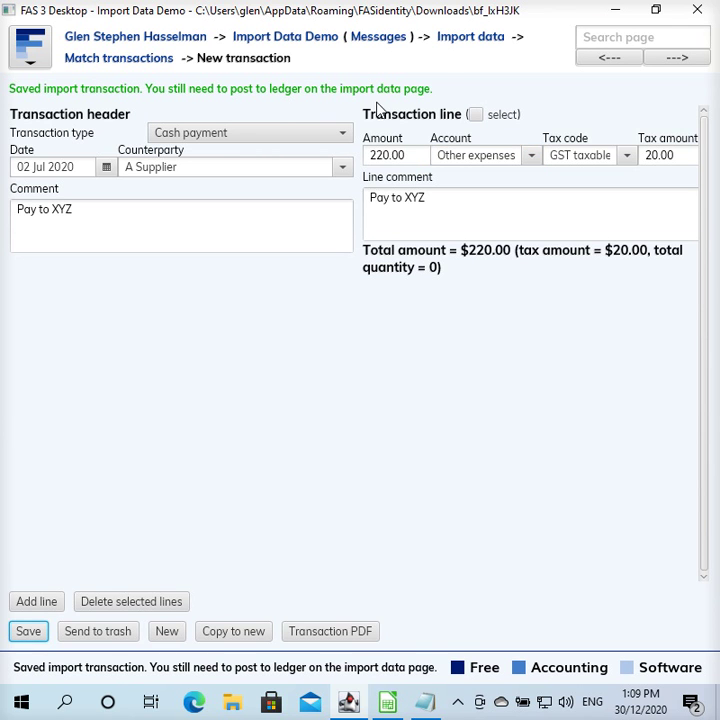
- Return to the import data list and post both the bank fees and XYZ payment transactions to the ledger
{"action": "left_click", "coordinate": [441, 45]}
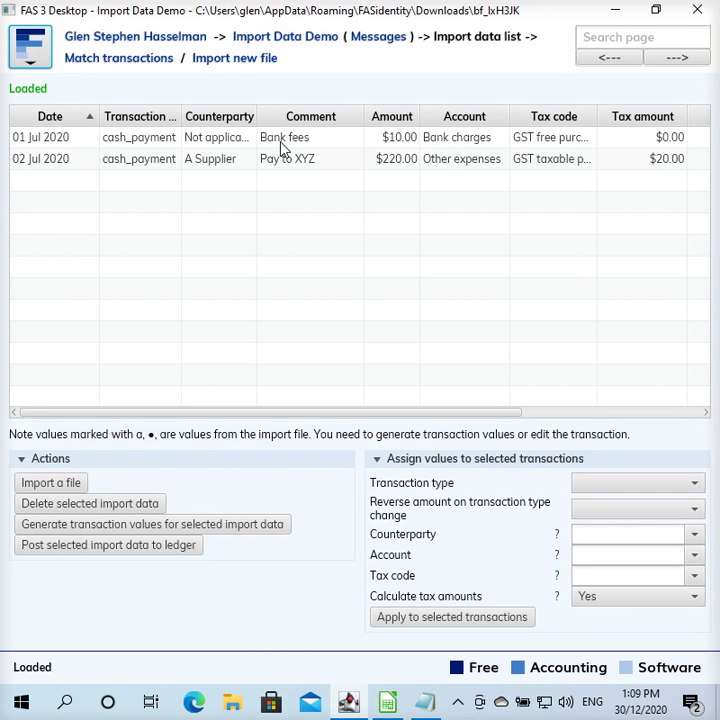
{"action": "left_click_drag", "start_coordinate": [283, 148], "coordinate": [278, 174]}
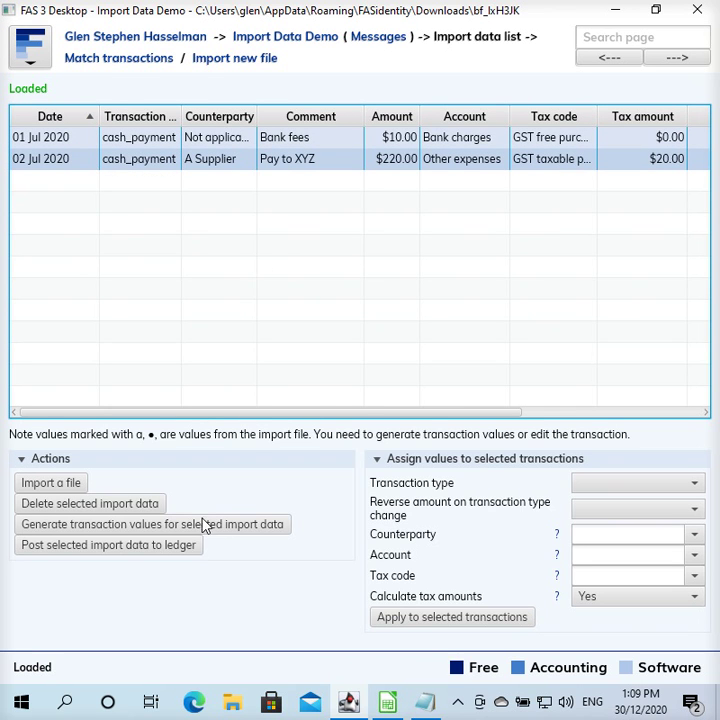
{"action": "left_click", "coordinate": [131, 548]}
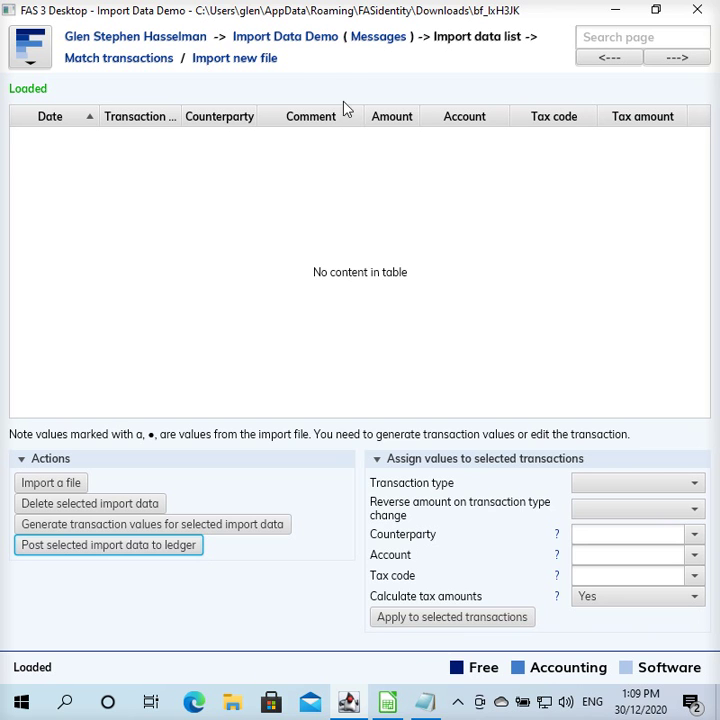
- Open the Import Data Demo income and expenditure report and examine the transactions behind Sales revenue
{"action": "left_click", "coordinate": [320, 40]}
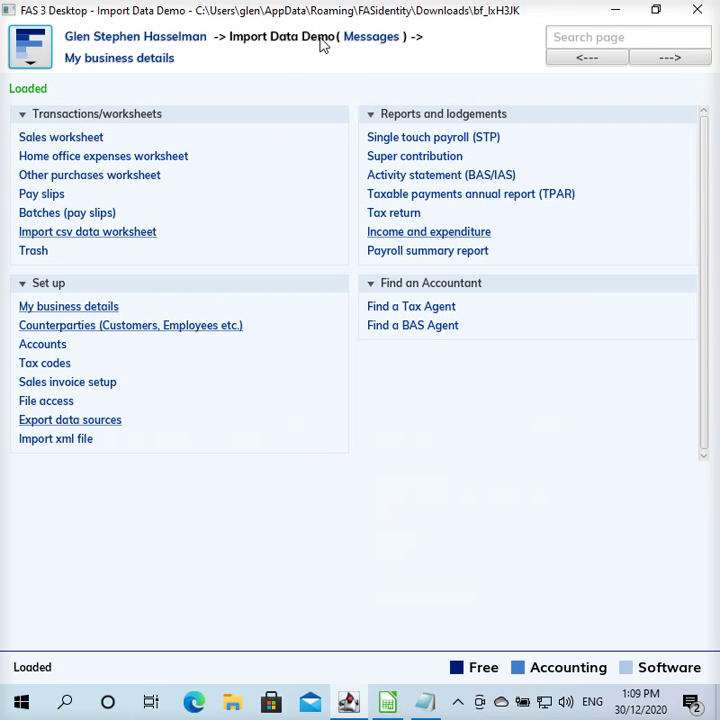
{"action": "left_click", "coordinate": [409, 238]}
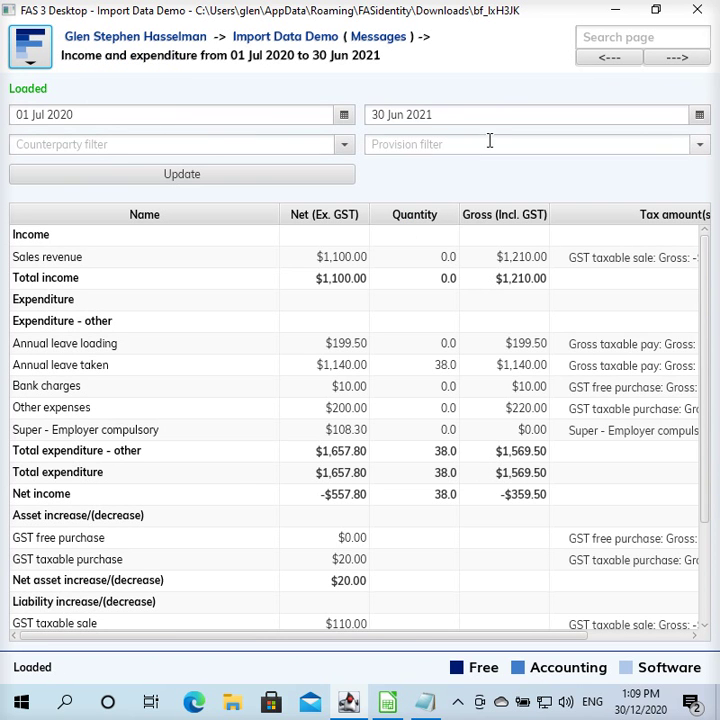
{"action": "left_click", "coordinate": [283, 263]}
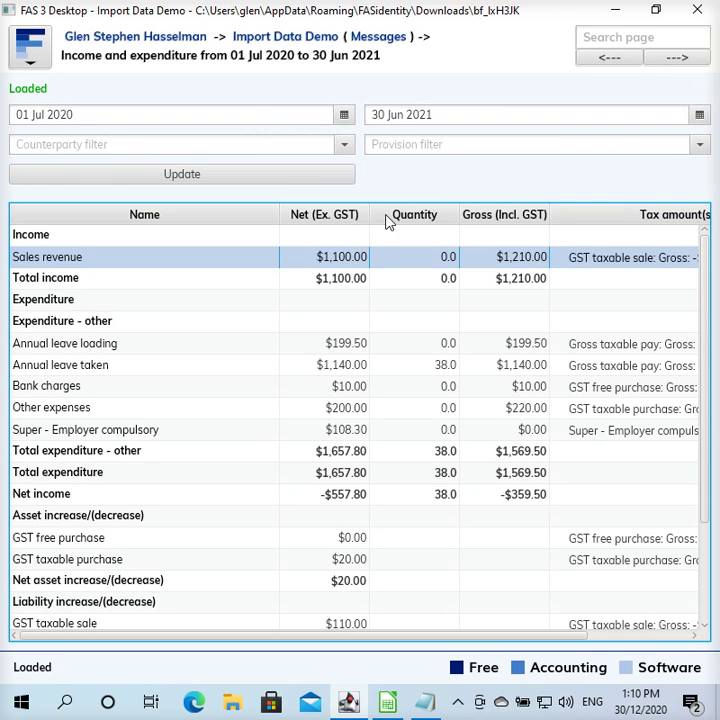
{"action": "double_click", "coordinate": [358, 257]}
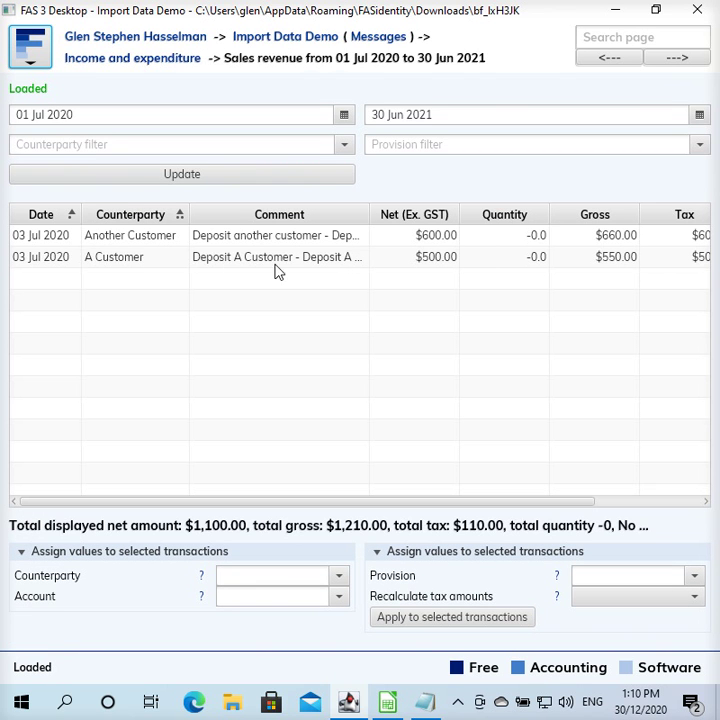
{"action": "left_click", "coordinate": [400, 257]}
{"action": "left_click", "coordinate": [411, 240]}
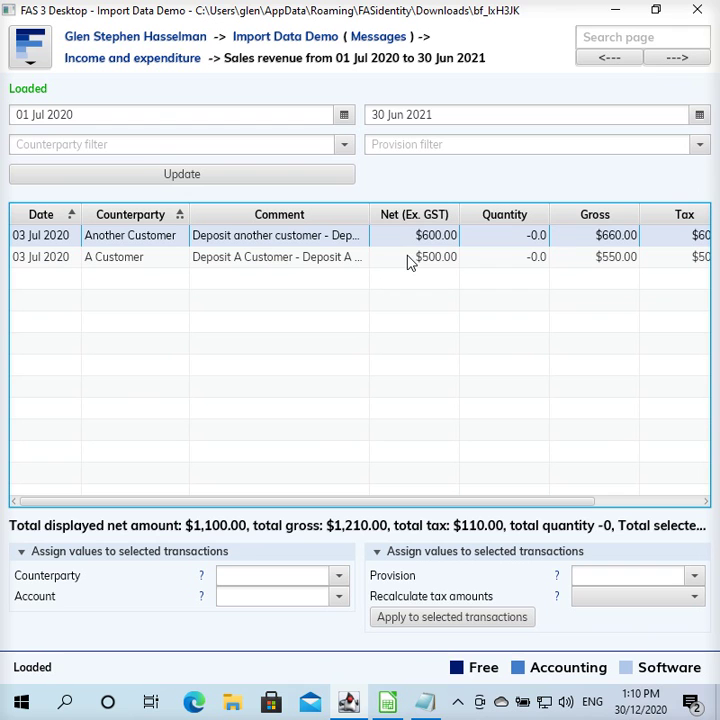
{"action": "left_click", "coordinate": [408, 260]}
- Go back to the income and expenditure report, check Bank charges, and open the transactions behind Other expenses
{"action": "left_click", "coordinate": [165, 58]}
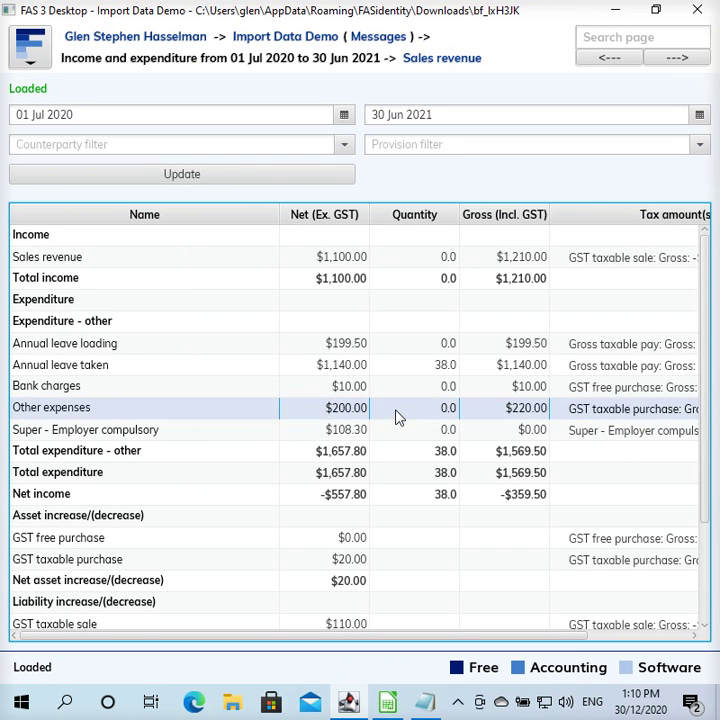
{"action": "left_click", "coordinate": [327, 394]}
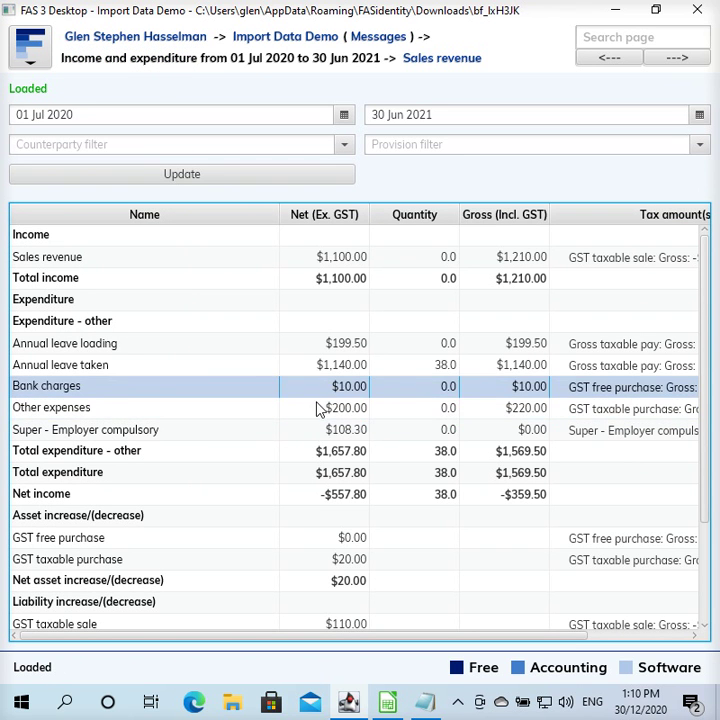
{"action": "left_click", "coordinate": [314, 408]}
{"action": "double_click", "coordinate": [314, 410]}
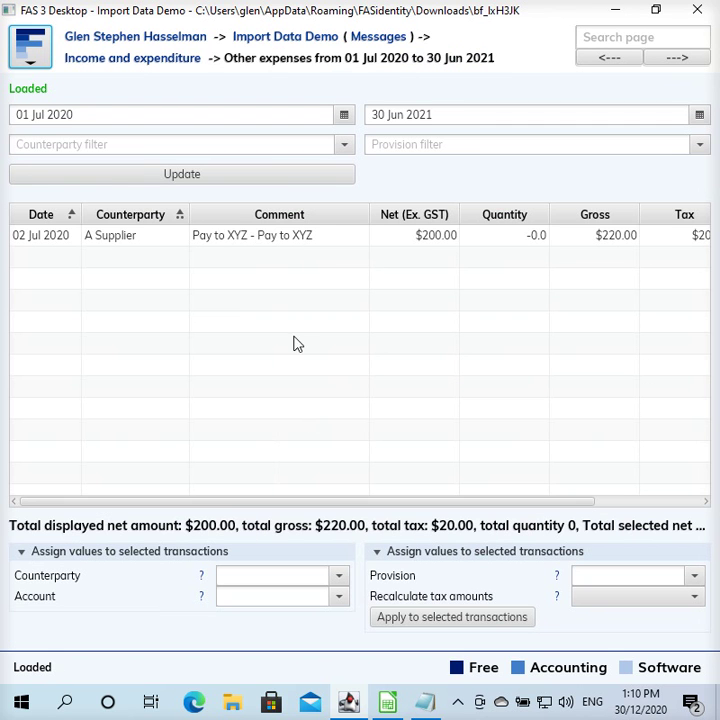